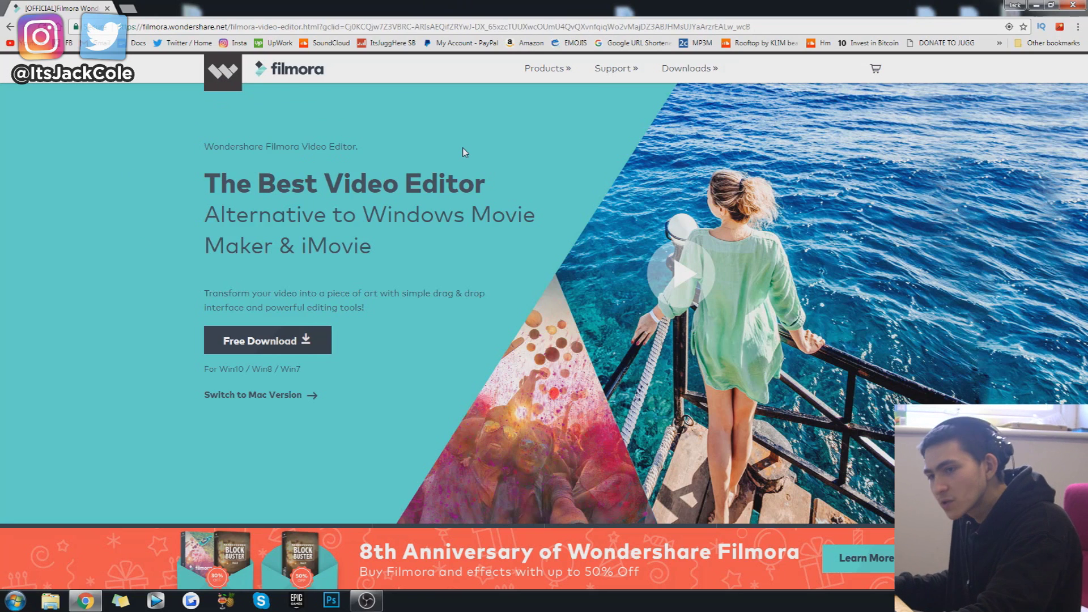
Step: Request the free Windows download of Filmora from its product page
{"action": "left_click", "coordinate": [303, 341]}
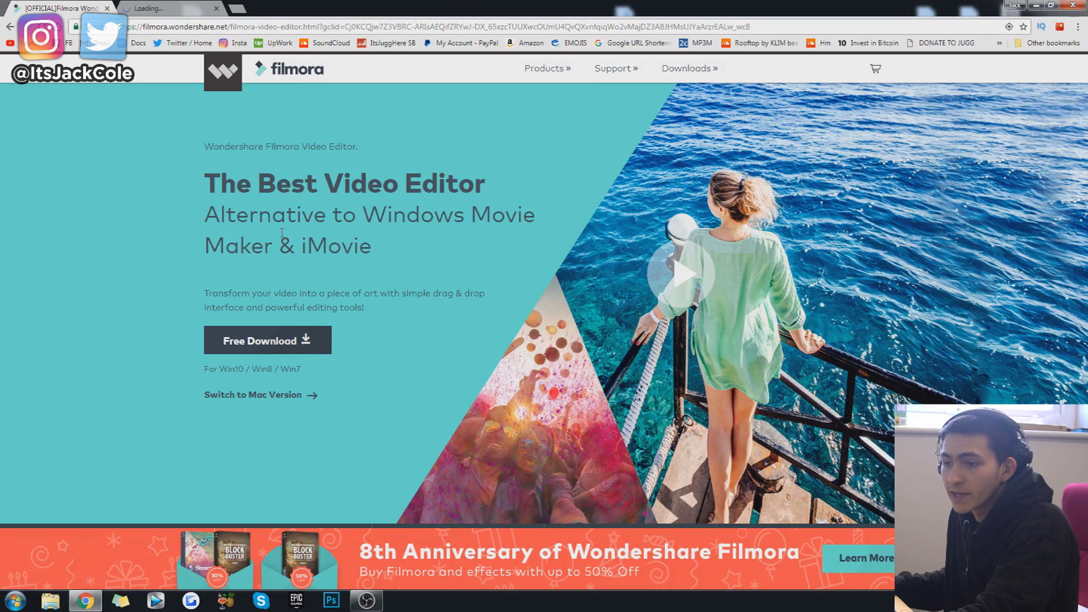
{"action": "left_click", "coordinate": [258, 578]}
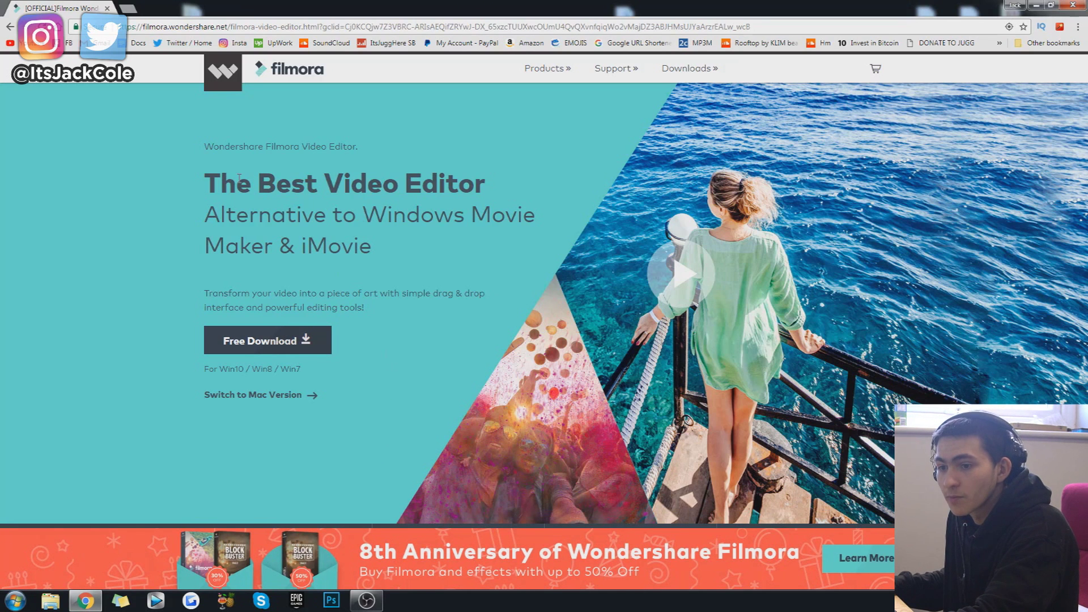
Step: Launch Wondershare Filmora and decline recovering the last unsaved project
{"action": "left_click", "coordinate": [15, 600]}
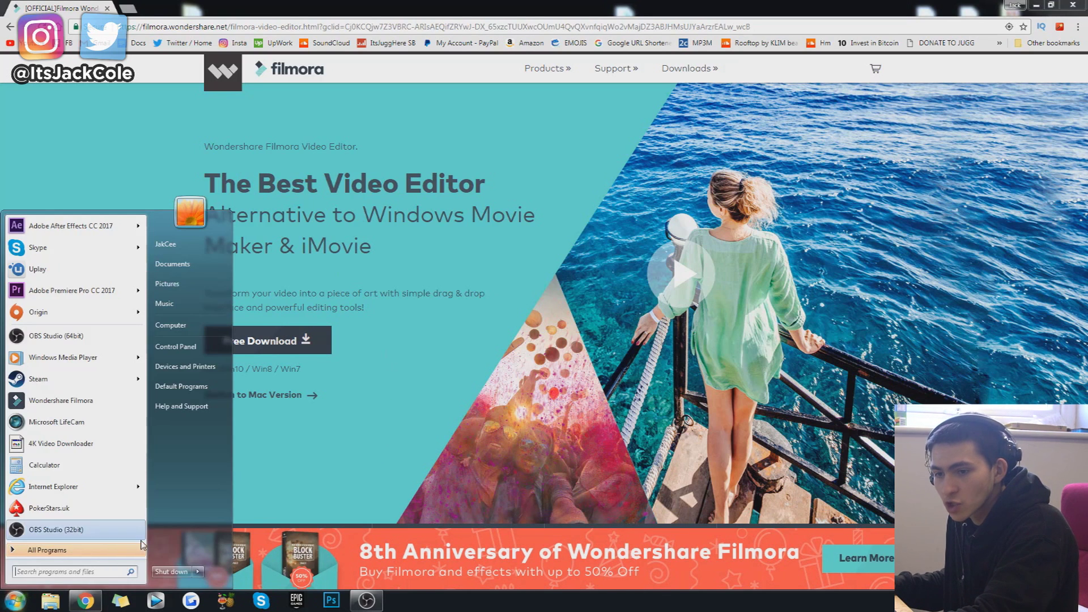
{"action": "left_click", "coordinate": [62, 400]}
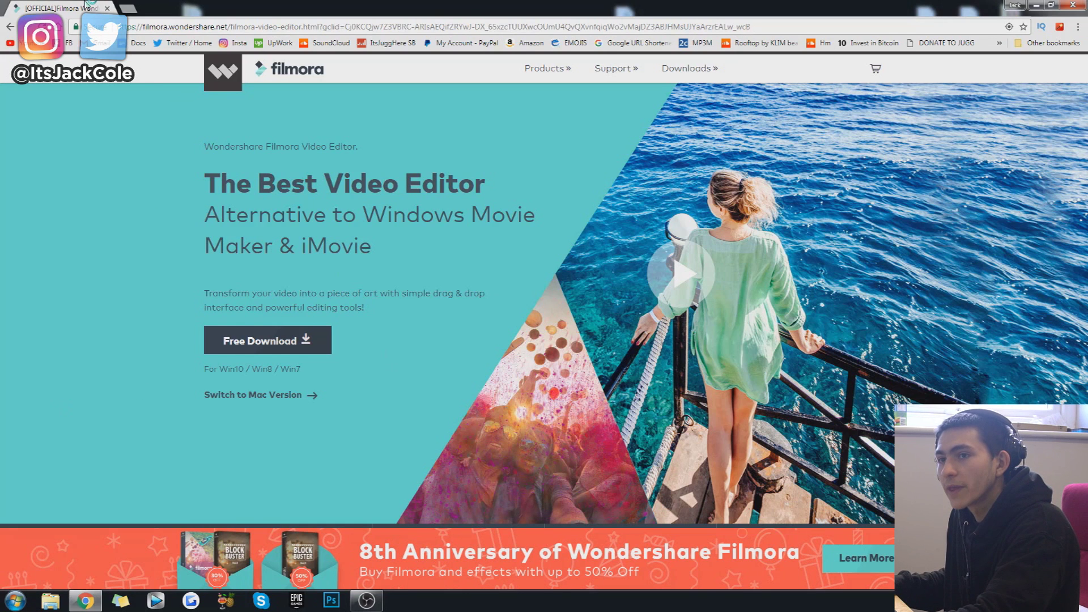
{"action": "key", "text": "super+d"}
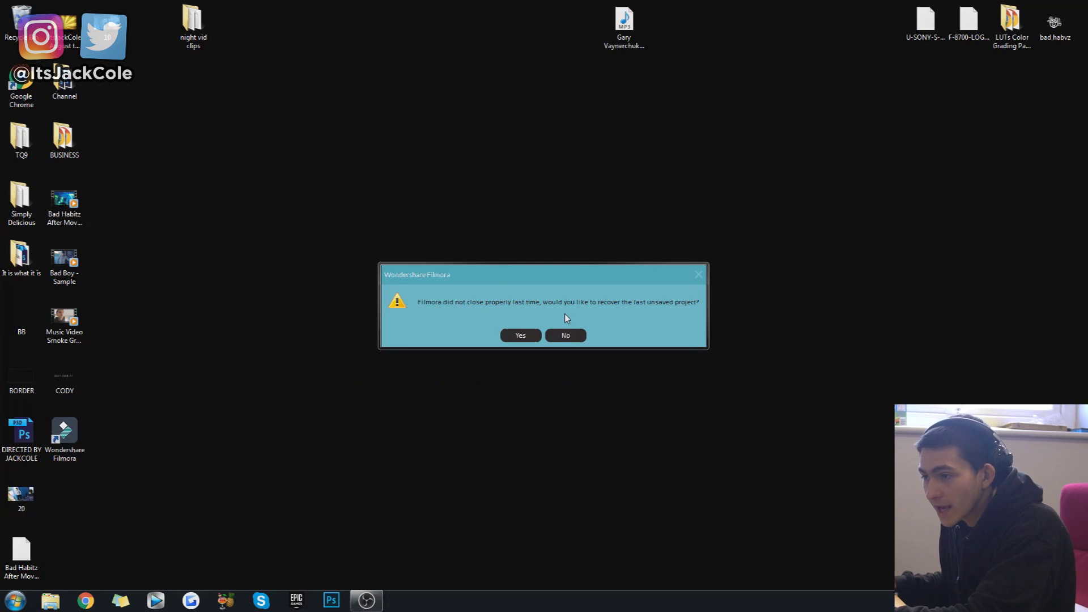
{"action": "left_click", "coordinate": [565, 335]}
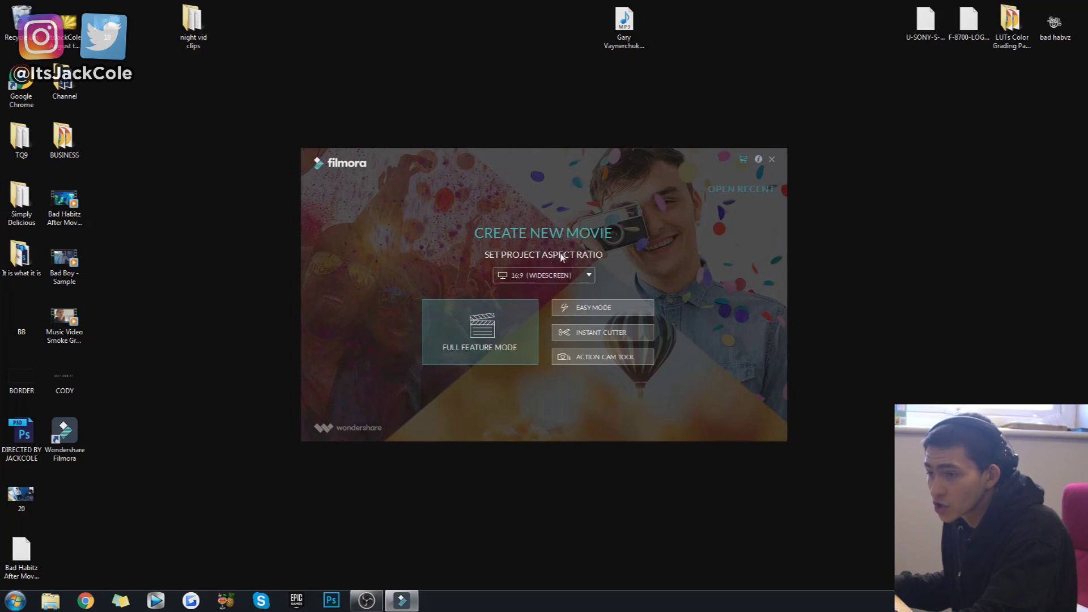
Step: Start a new 16:9 widescreen movie in Full Feature Mode
{"action": "left_click_drag", "start_coordinate": [552, 168], "coordinate": [555, 145]}
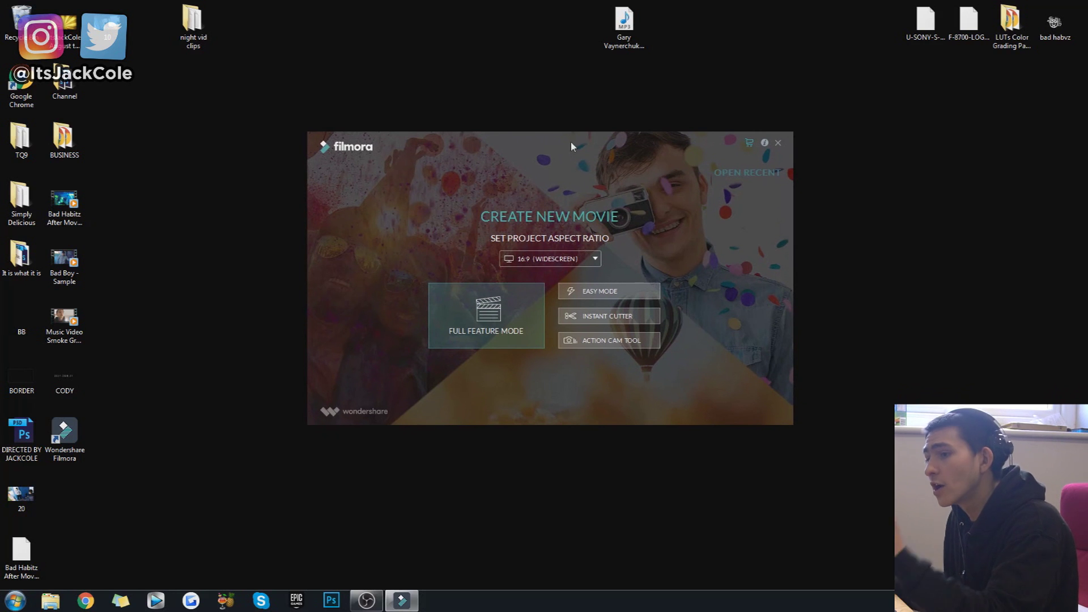
{"action": "left_click", "coordinate": [488, 310]}
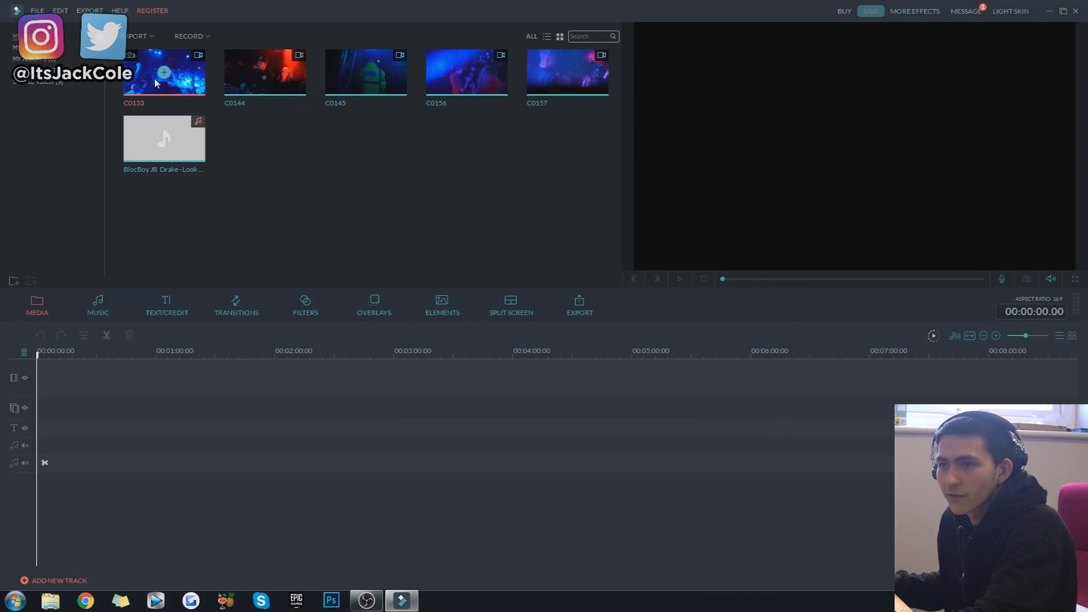
{"action": "left_click_drag", "start_coordinate": [583, 213], "coordinate": [457, 236]}
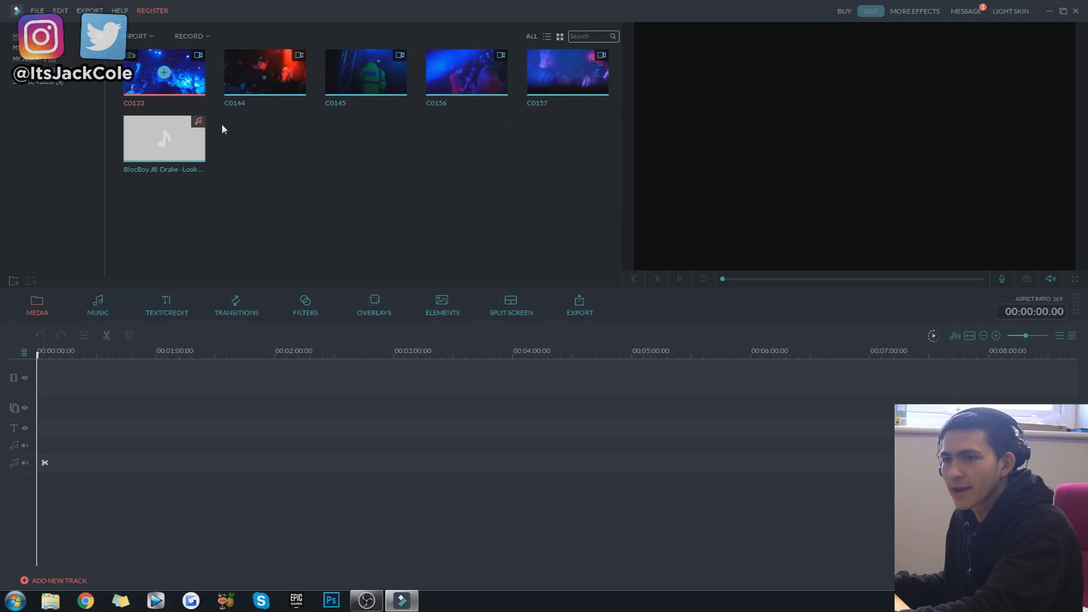
{"action": "left_click", "coordinate": [136, 36]}
{"action": "left_click", "coordinate": [416, 146]}
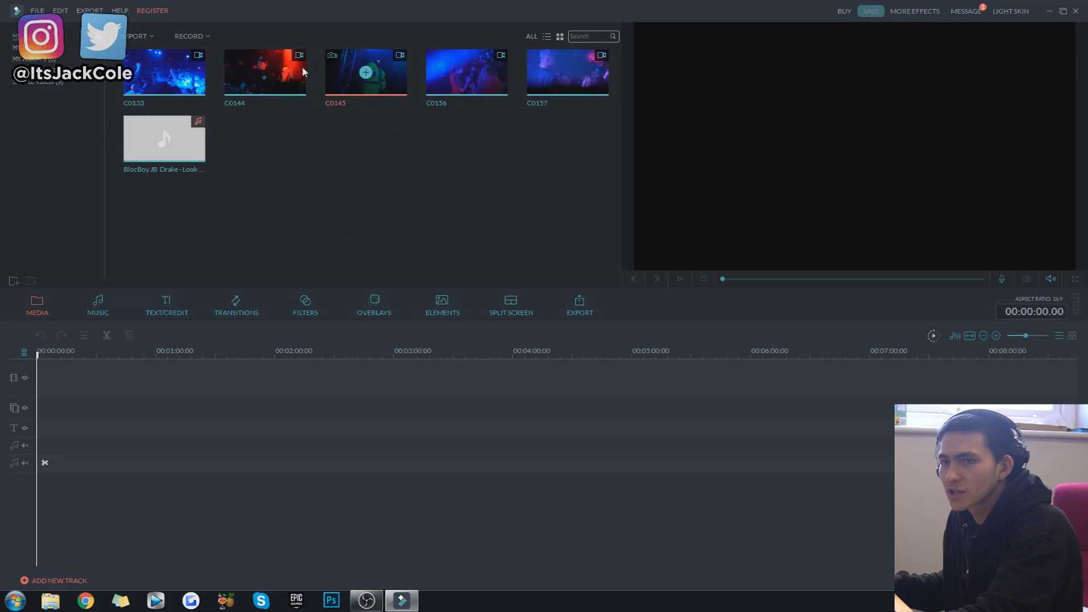
Step: Import the clip C0019 from the Bad Habitz folder inside TQ9 on the RECORD DRIVE (F:) into the media library
{"action": "left_click", "coordinate": [138, 37]}
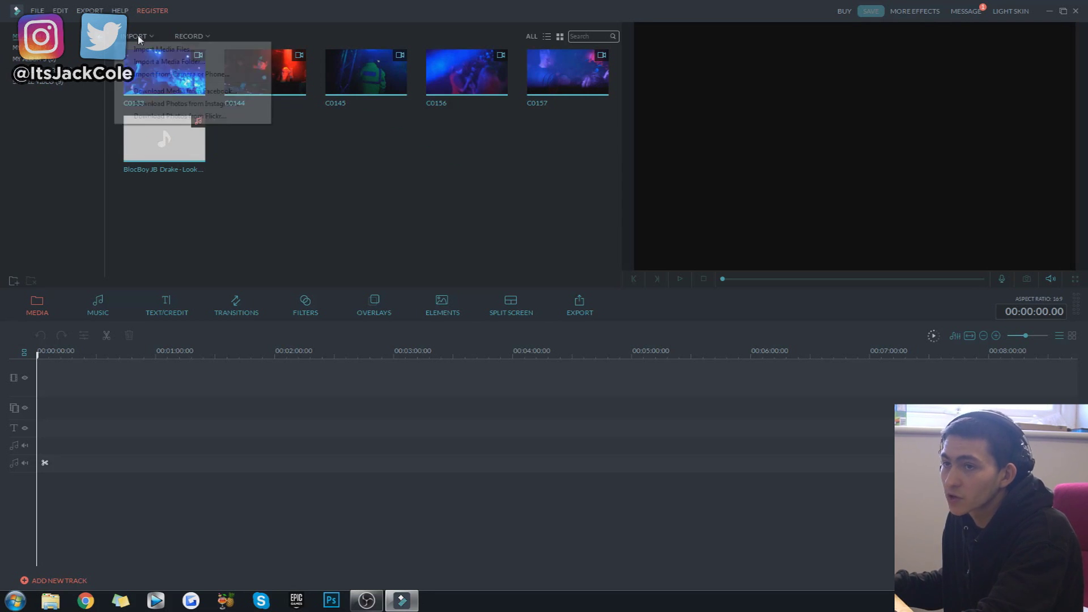
{"action": "left_click", "coordinate": [151, 50]}
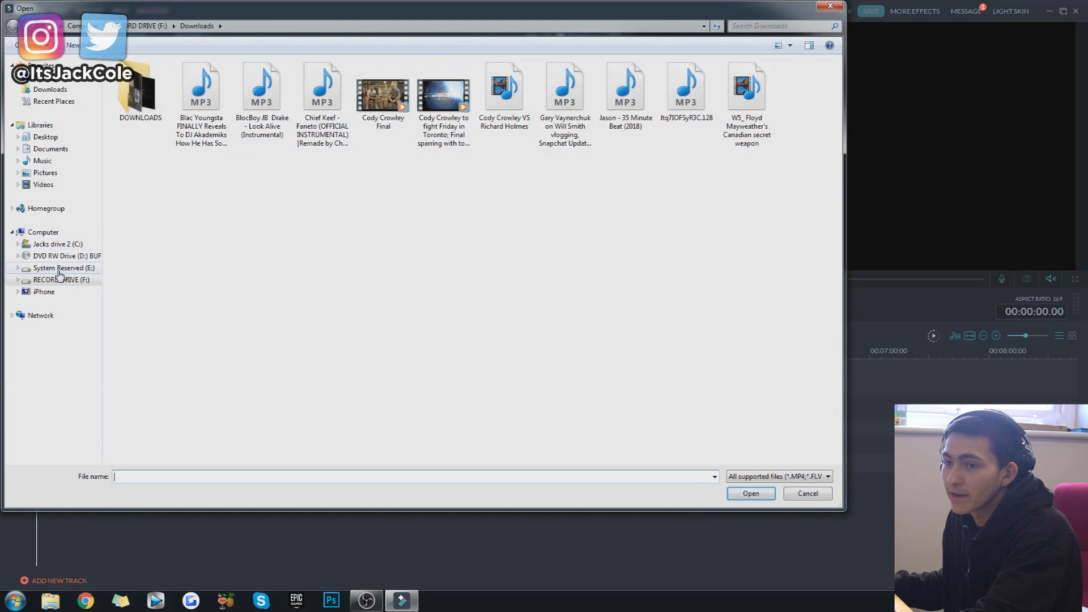
{"action": "left_click", "coordinate": [59, 267]}
{"action": "left_click", "coordinate": [60, 280]}
{"action": "double_click", "coordinate": [190, 271]}
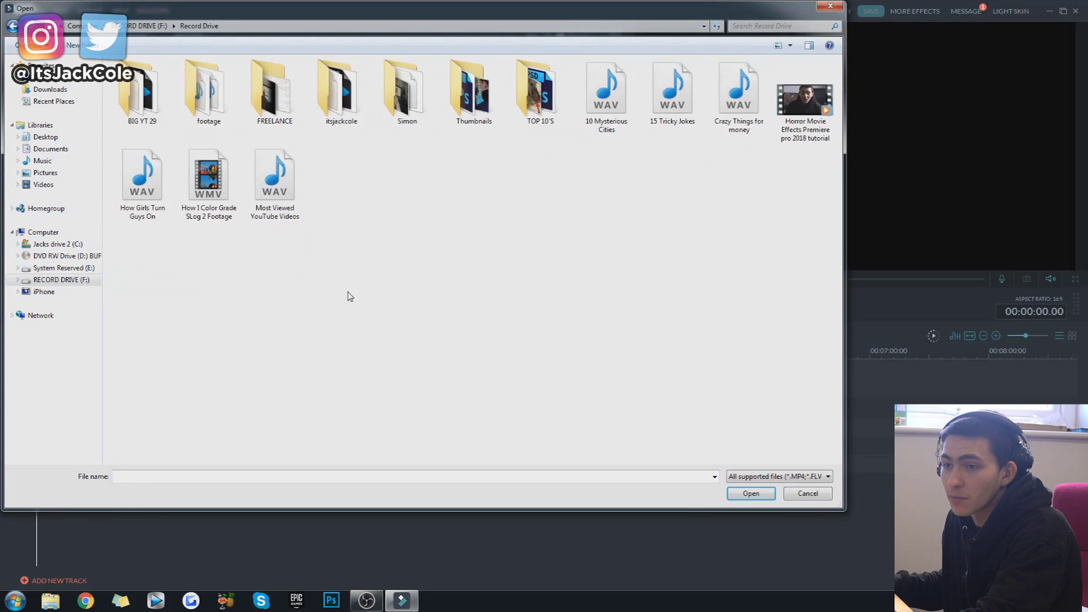
{"action": "left_click", "coordinate": [57, 279]}
{"action": "double_click", "coordinate": [144, 283]}
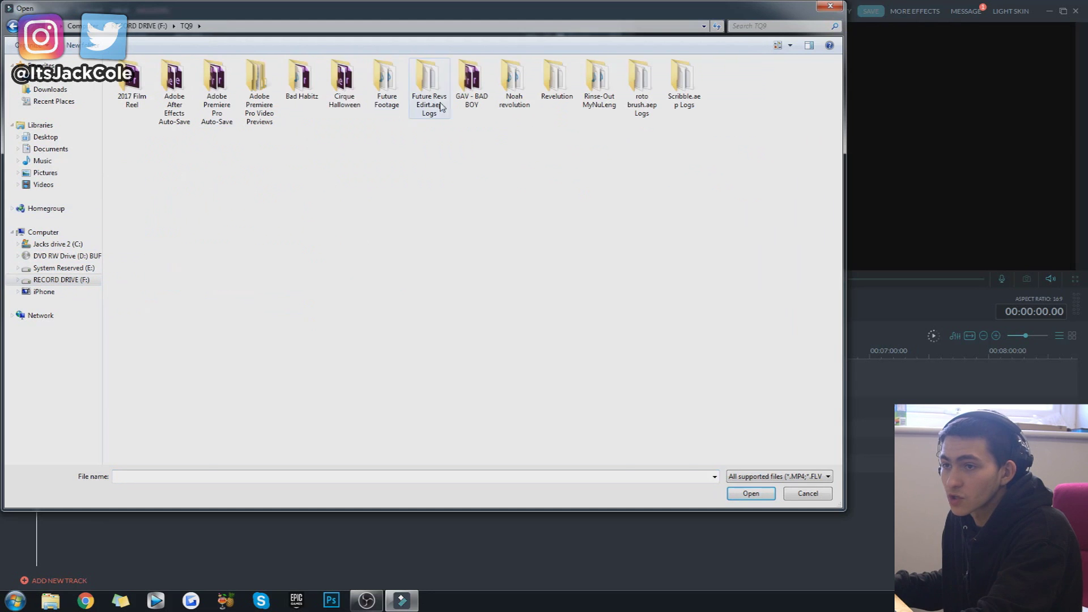
{"action": "double_click", "coordinate": [302, 85]}
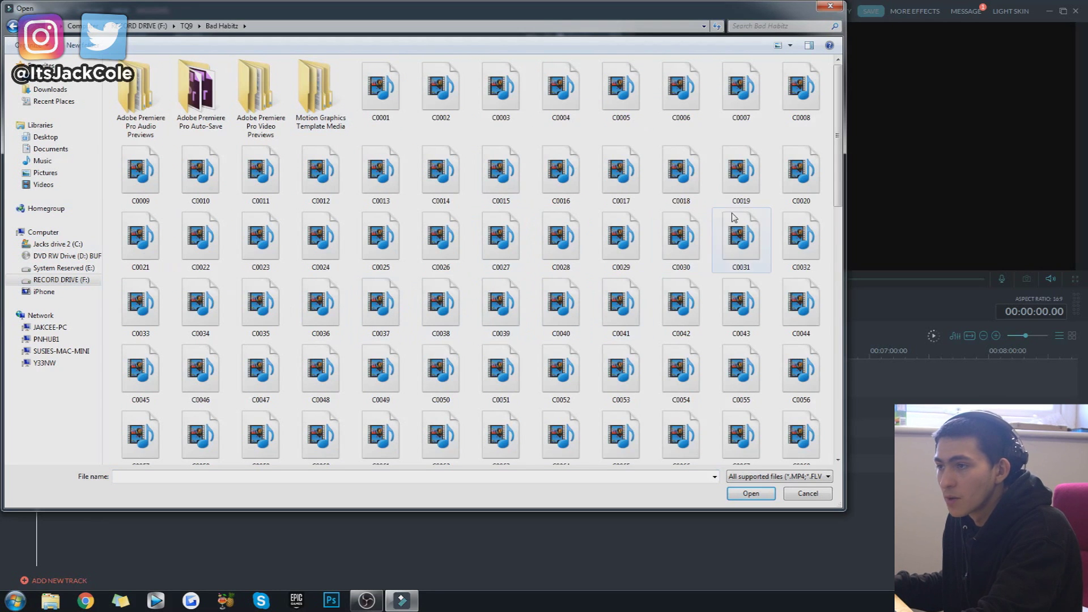
{"action": "double_click", "coordinate": [740, 170]}
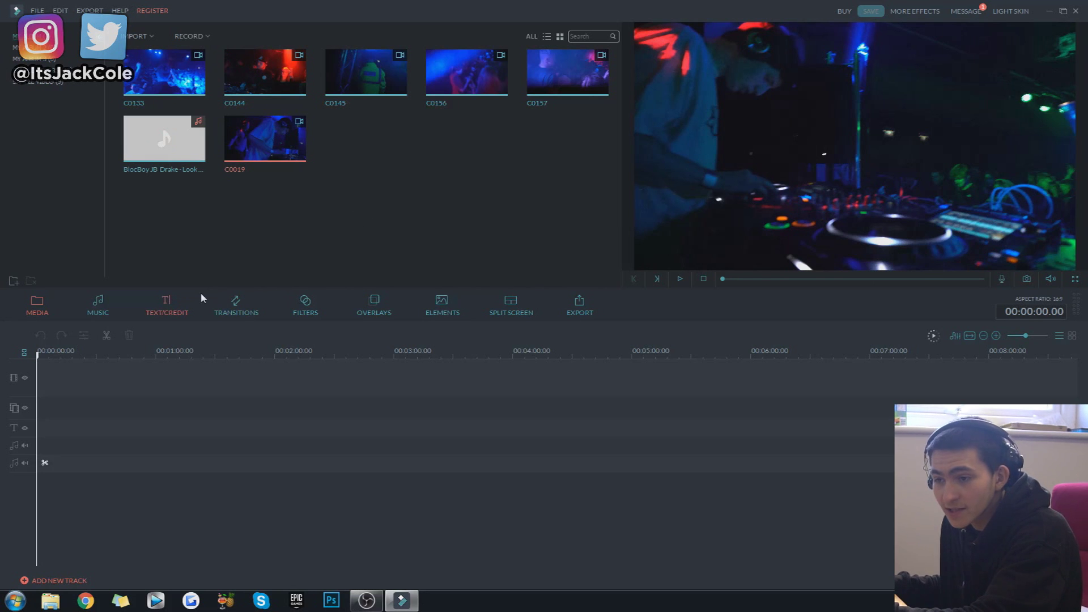
Step: Place the BlocBoy JB Drake - Look Alive instrumental at the start of the first audio track
{"action": "left_click_drag", "start_coordinate": [164, 142], "coordinate": [37, 449]}
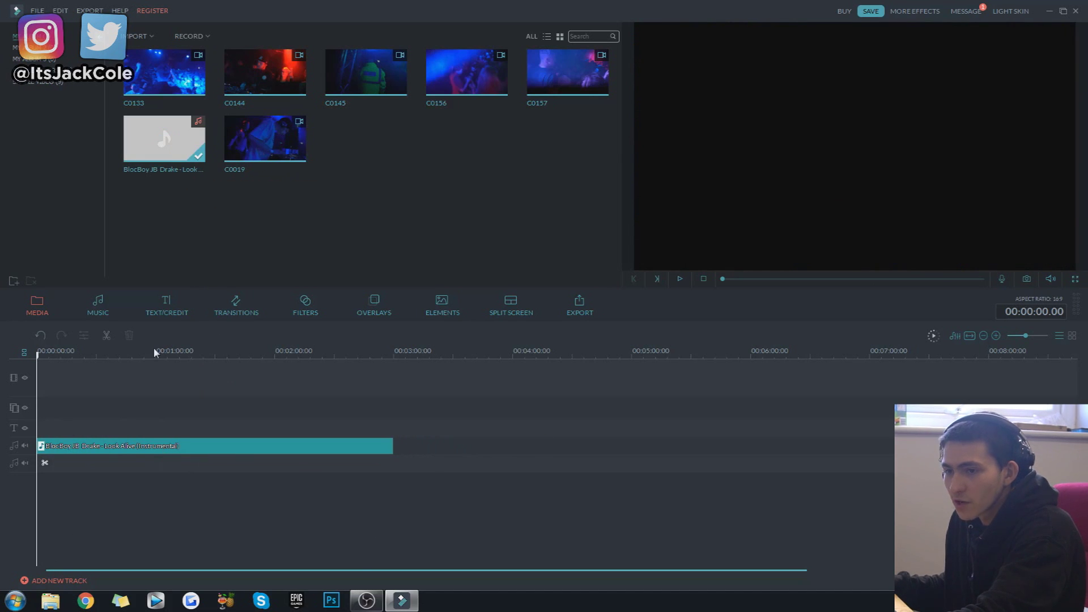
{"action": "left_click_drag", "start_coordinate": [154, 351], "coordinate": [287, 361]}
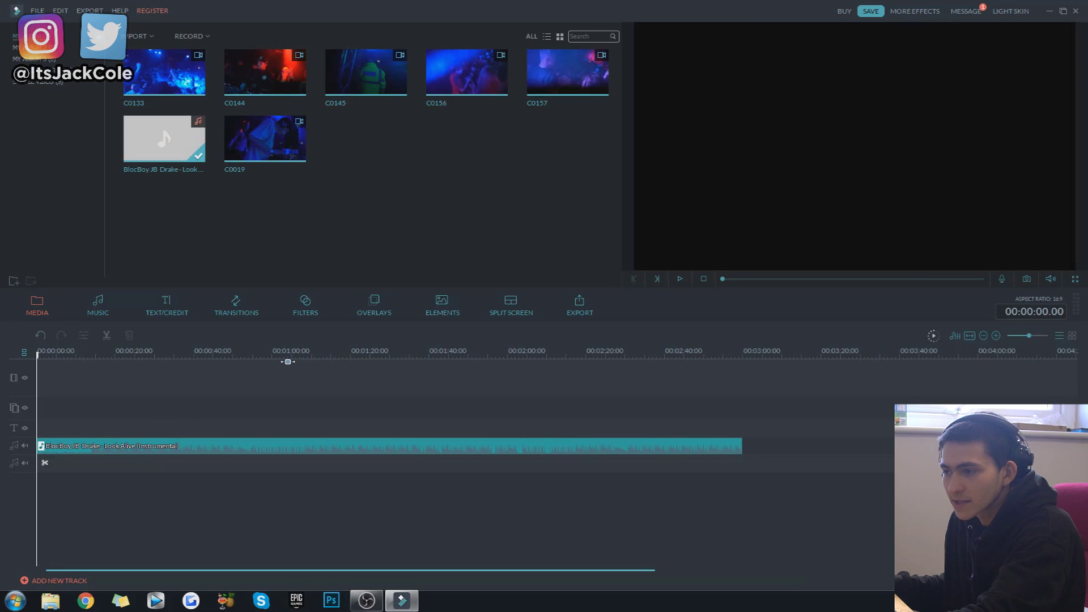
{"action": "left_click_drag", "start_coordinate": [578, 349], "coordinate": [517, 354]}
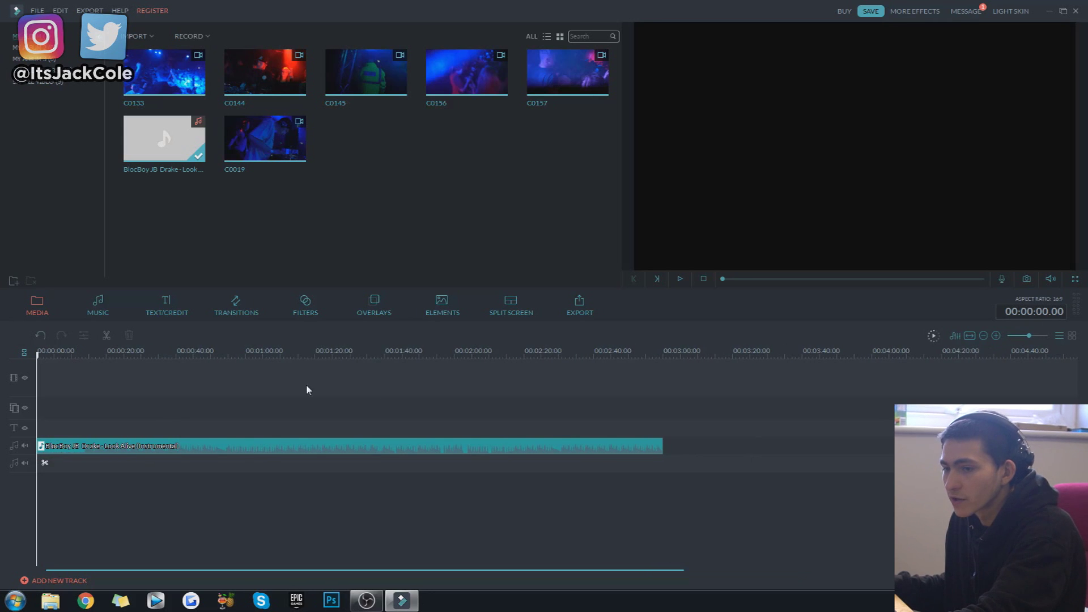
{"action": "left_click_drag", "start_coordinate": [52, 356], "coordinate": [107, 356]}
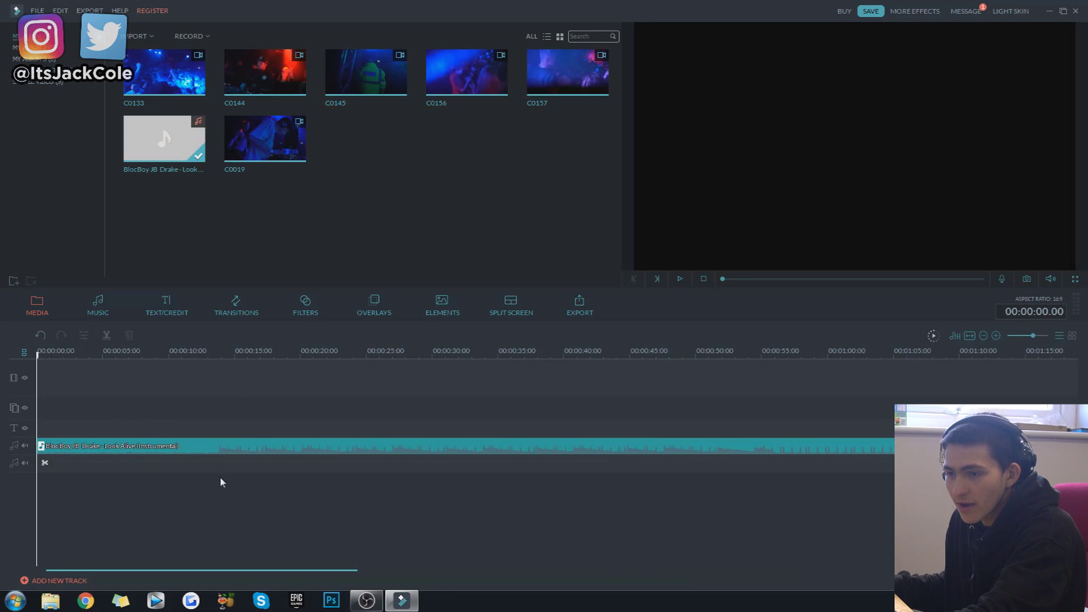
Step: Place clip C0145 at the start of the overlay video track above the music and play it back
{"action": "left_click", "coordinate": [388, 93]}
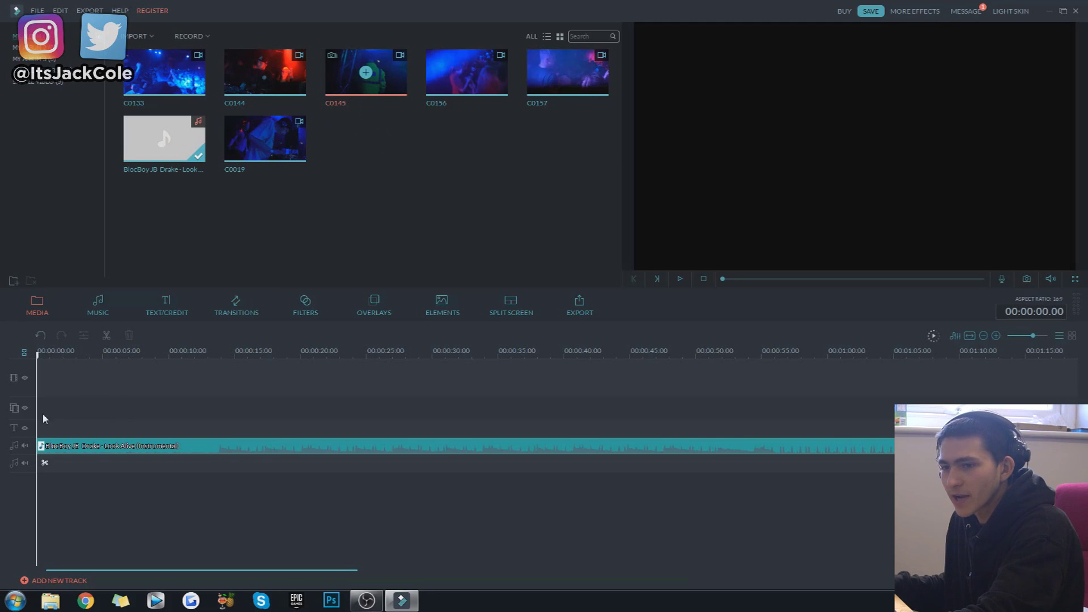
{"action": "mouse_move", "coordinate": [43, 414]}
{"action": "left_mouse_down"}
{"action": "mouse_move", "coordinate": [44, 389]}
{"action": "mouse_move", "coordinate": [40, 443]}
{"action": "mouse_move", "coordinate": [41, 387]}
{"action": "mouse_move", "coordinate": [42, 410]}
{"action": "left_mouse_up"}
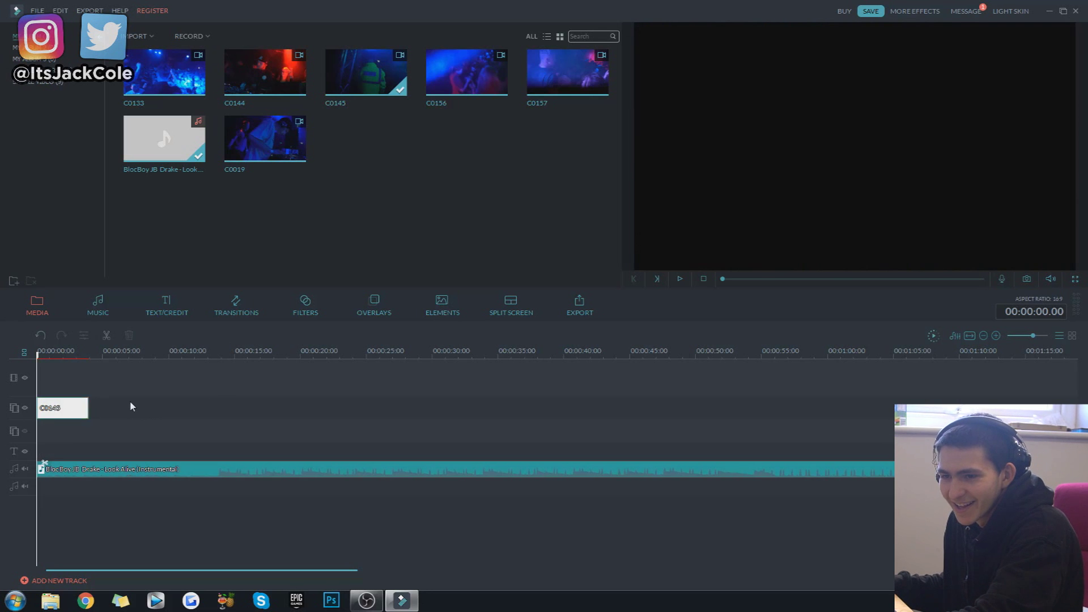
{"action": "key", "text": "space"}
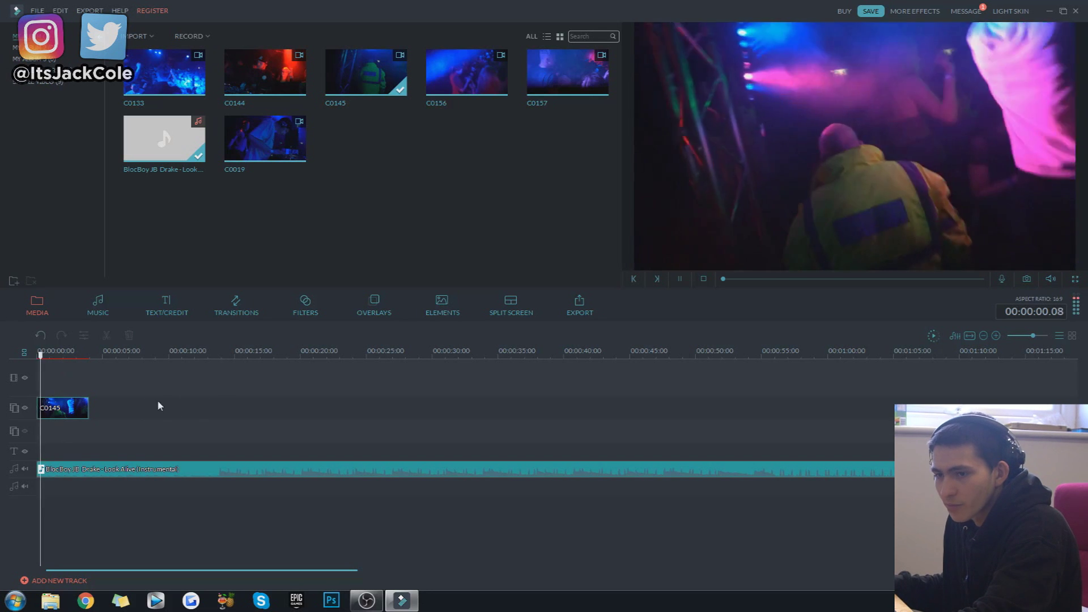
Step: Mute the sound of clip C0145 on the timeline
{"action": "right_click", "coordinate": [78, 406]}
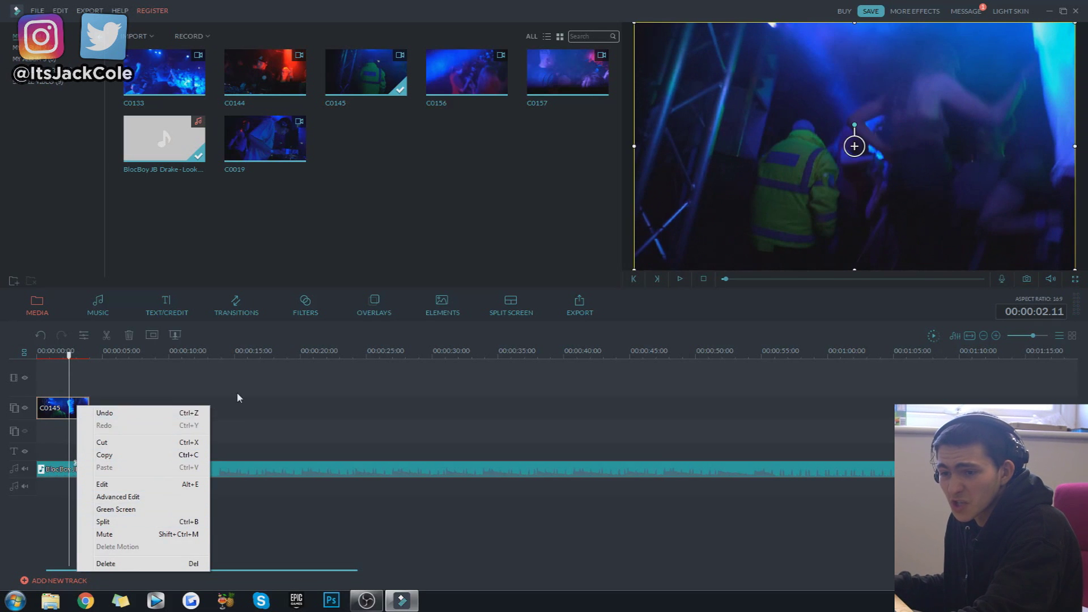
{"action": "left_click", "coordinate": [237, 396]}
{"action": "right_click", "coordinate": [77, 415]}
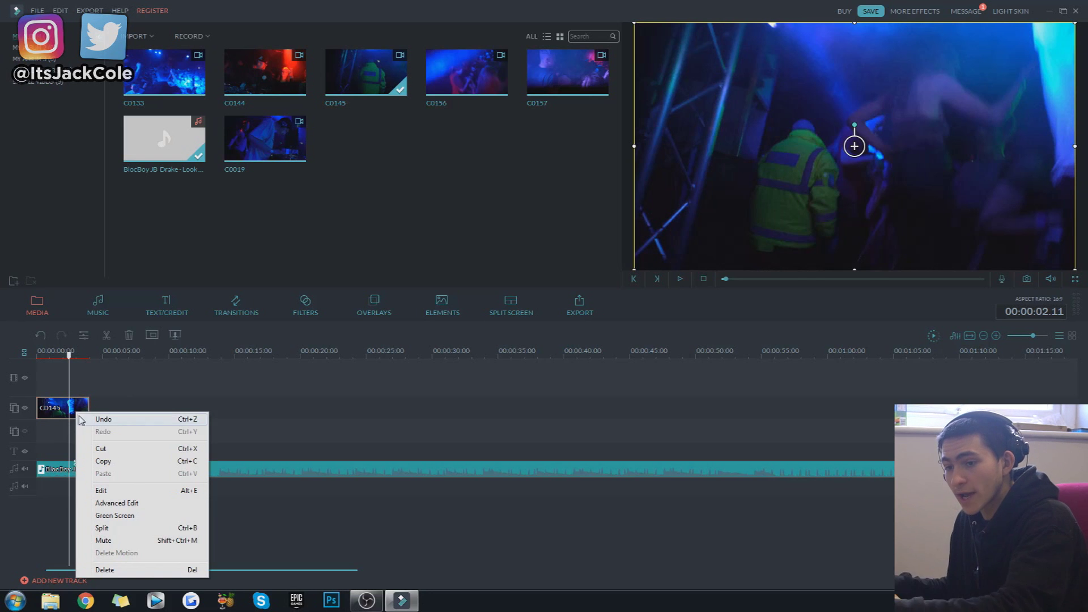
{"action": "left_click", "coordinate": [125, 541]}
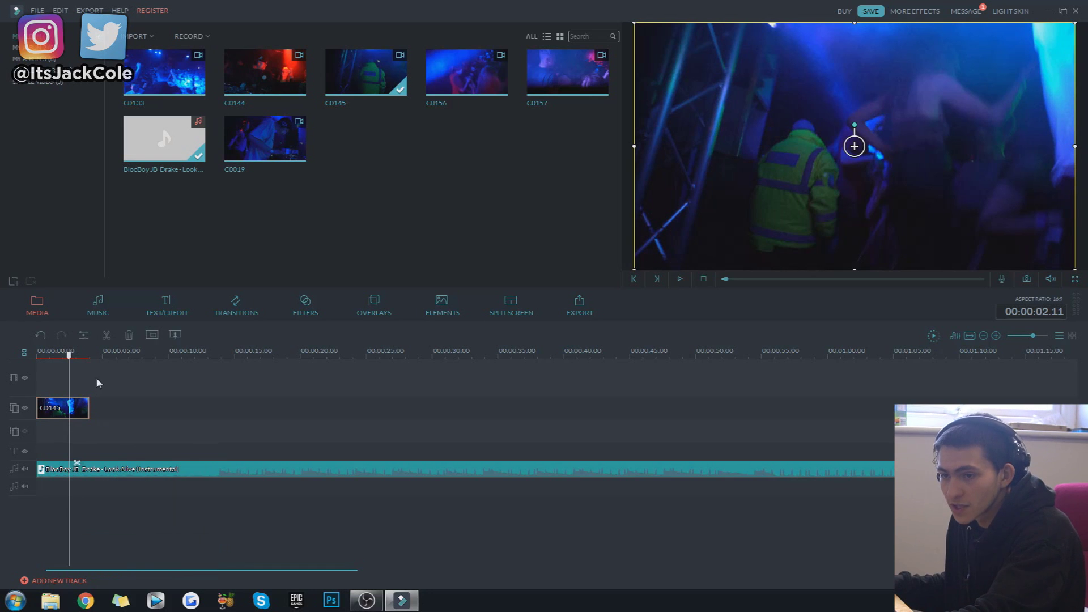
{"action": "left_click", "coordinate": [199, 389]}
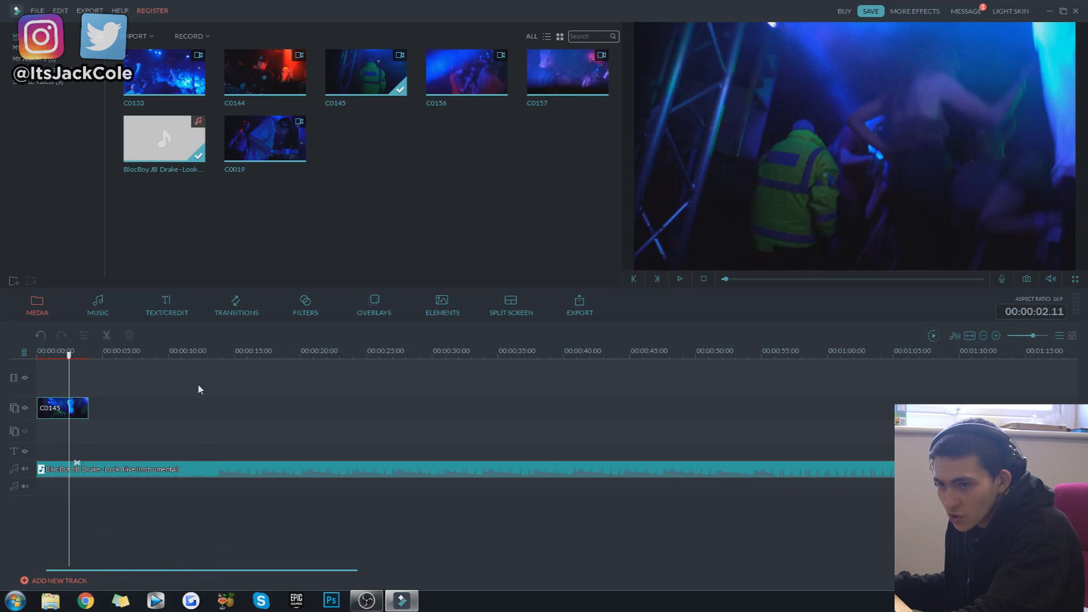
Step: Split the Look Alive music track at 00:00:10.09
{"action": "left_click", "coordinate": [176, 355]}
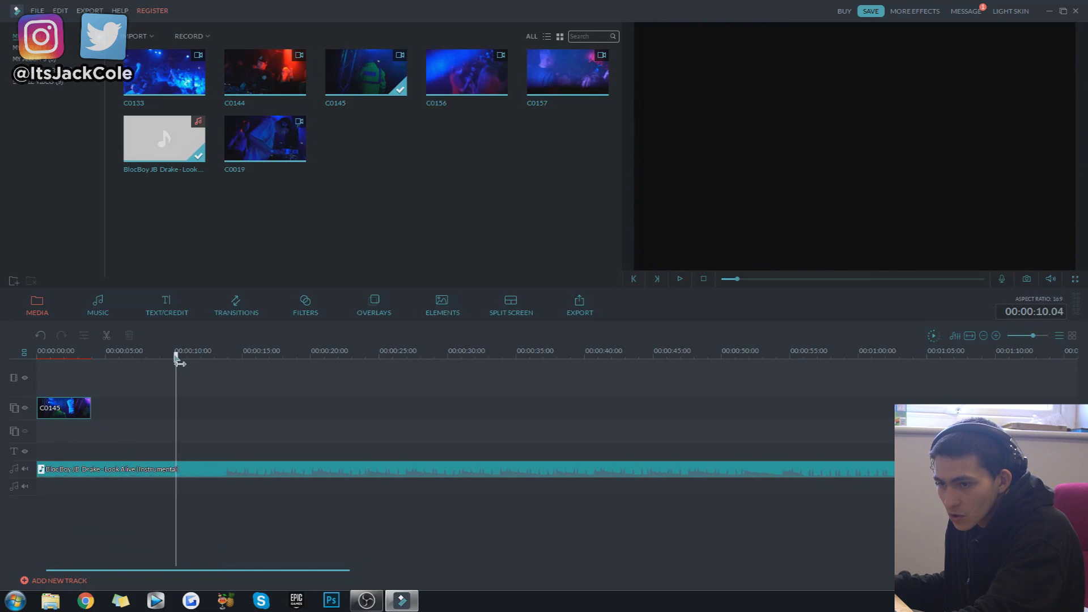
{"action": "left_click_drag", "start_coordinate": [175, 355], "coordinate": [179, 359]}
{"action": "left_click", "coordinate": [228, 473]}
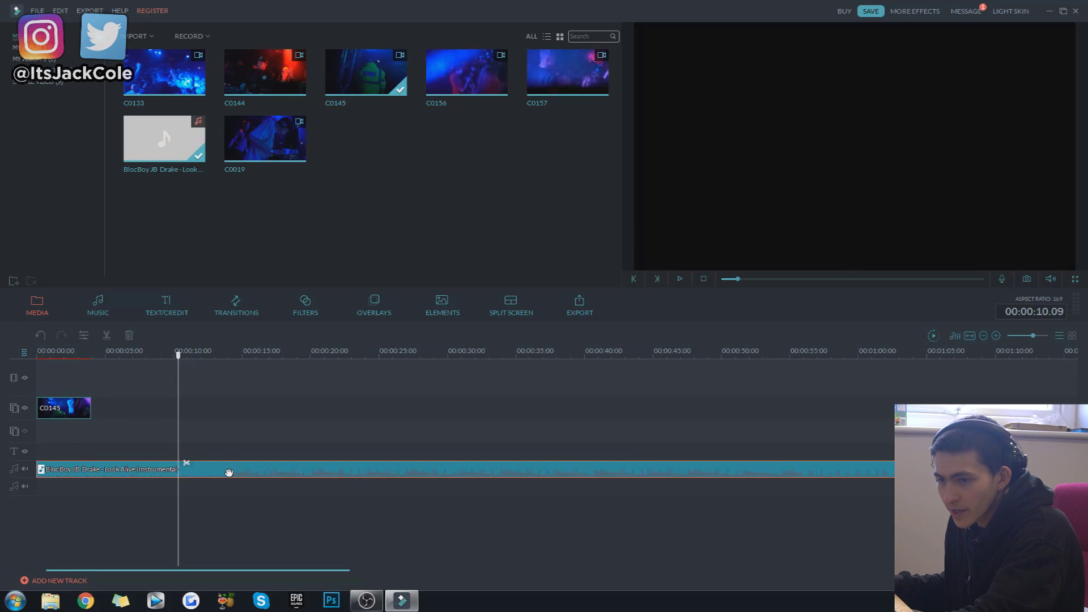
{"action": "left_click", "coordinate": [187, 464]}
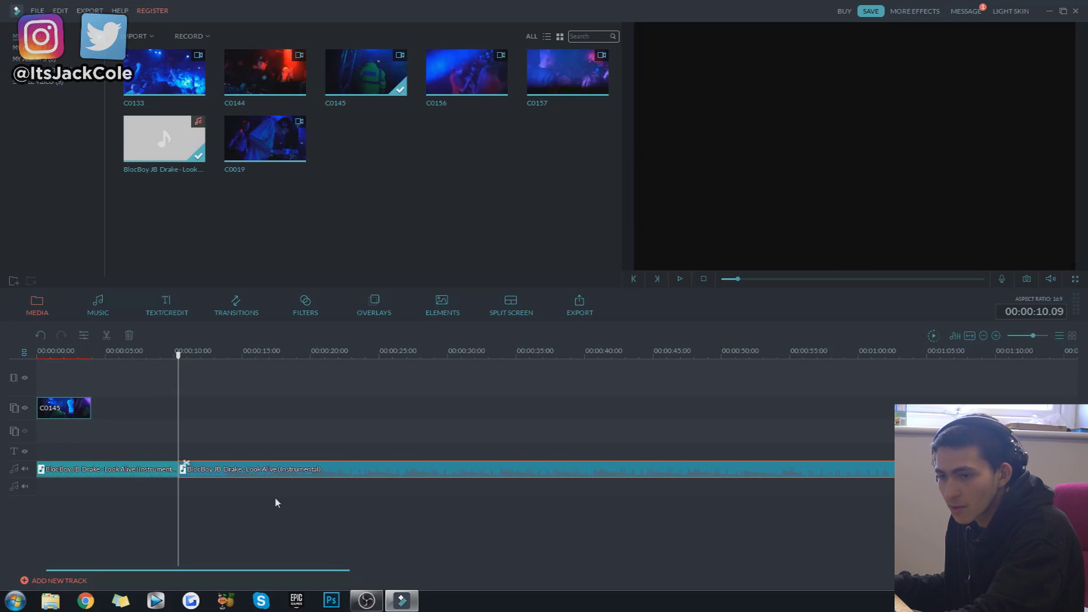
Step: Delete the music section before the split and move the remaining music to the start of the timeline
{"action": "left_click", "coordinate": [148, 473]}
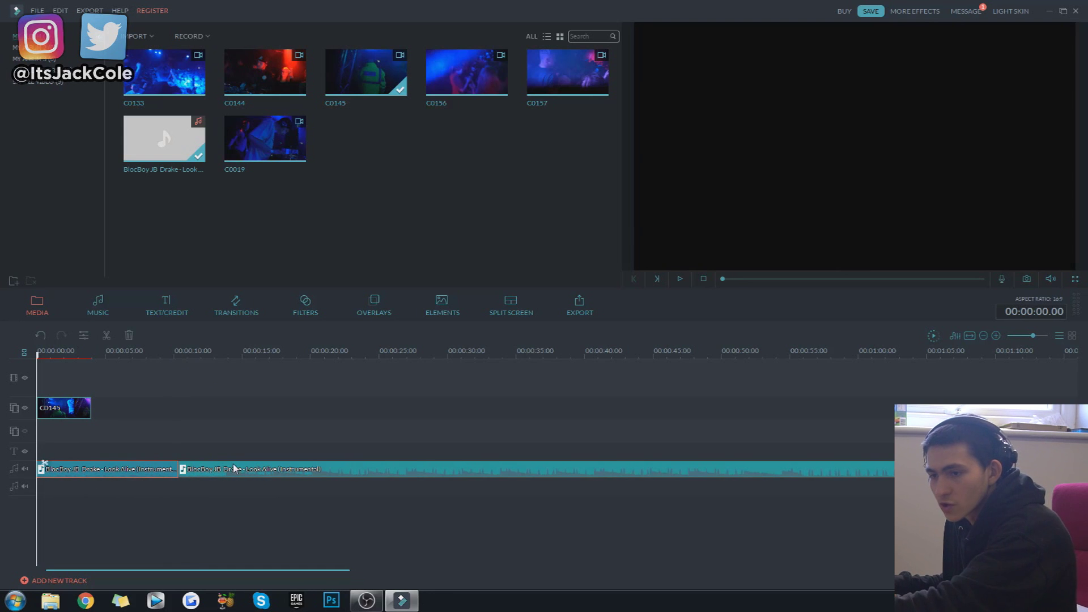
{"action": "key", "text": "Delete"}
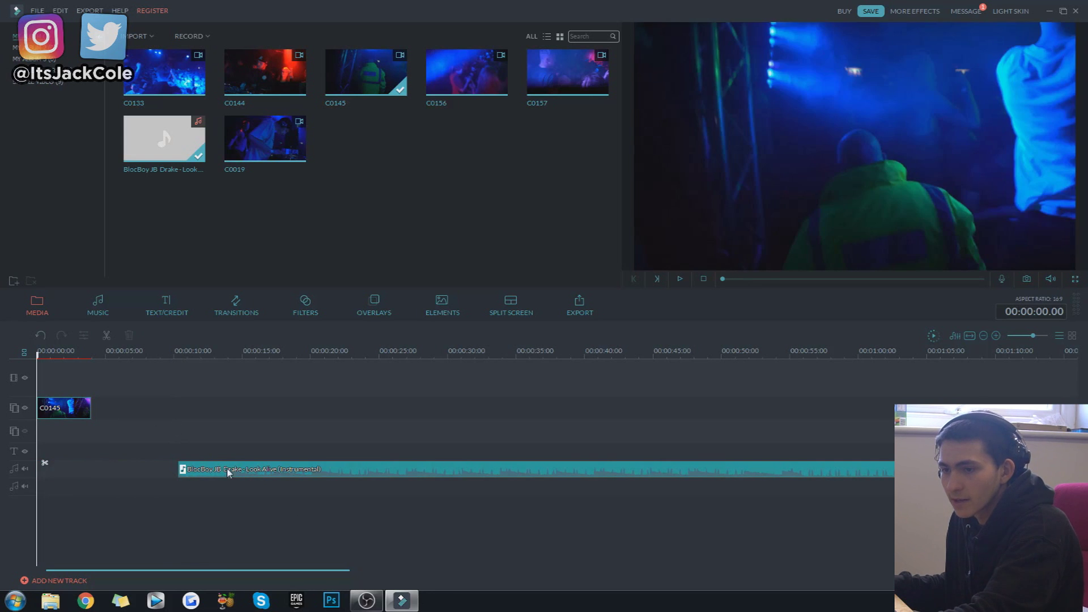
{"action": "left_click_drag", "start_coordinate": [383, 466], "coordinate": [233, 476]}
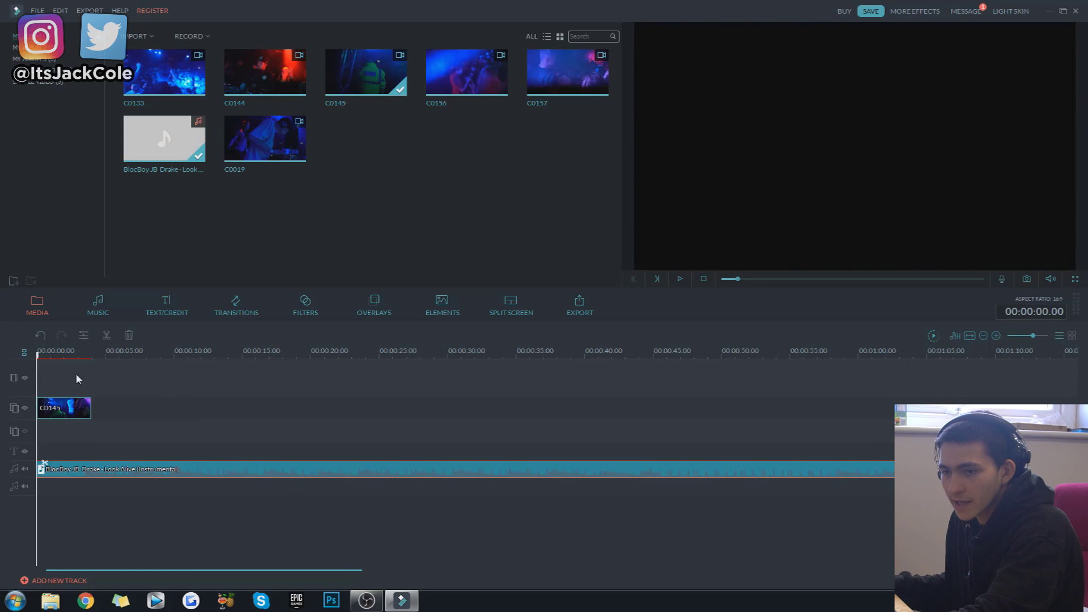
Step: Split clip C0145 at 00:00:03.13 where the beat begins and delete the part after the split
{"action": "scroll", "coordinate": [85, 359], "scroll_direction": "up", "scroll_amount": 5}
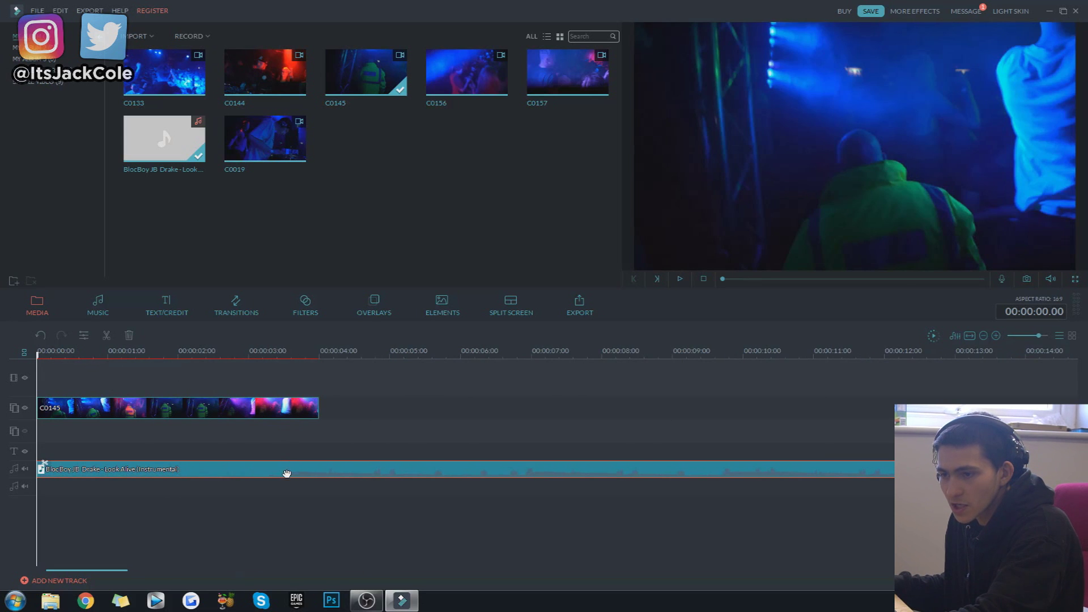
{"action": "left_click", "coordinate": [286, 352]}
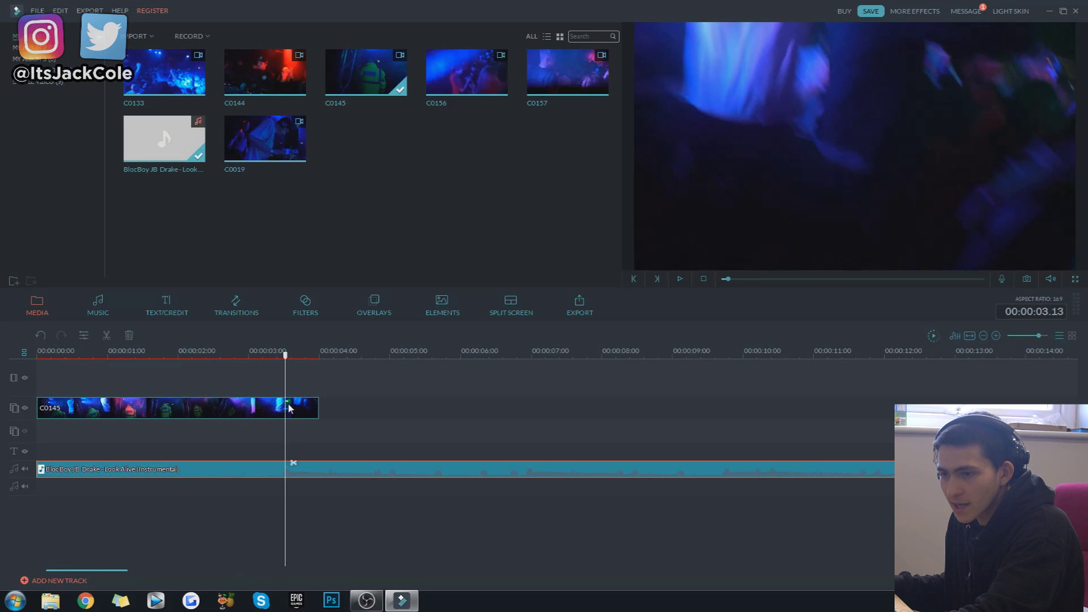
{"action": "left_click", "coordinate": [290, 408]}
{"action": "left_click", "coordinate": [293, 462]}
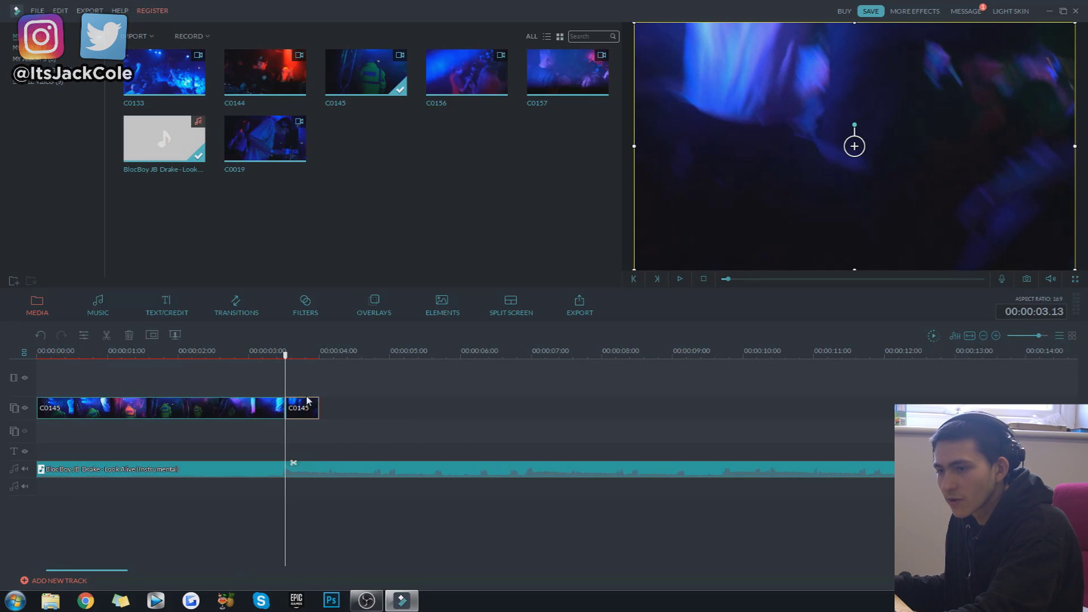
{"action": "left_click", "coordinate": [306, 408]}
{"action": "key", "text": "Delete"}
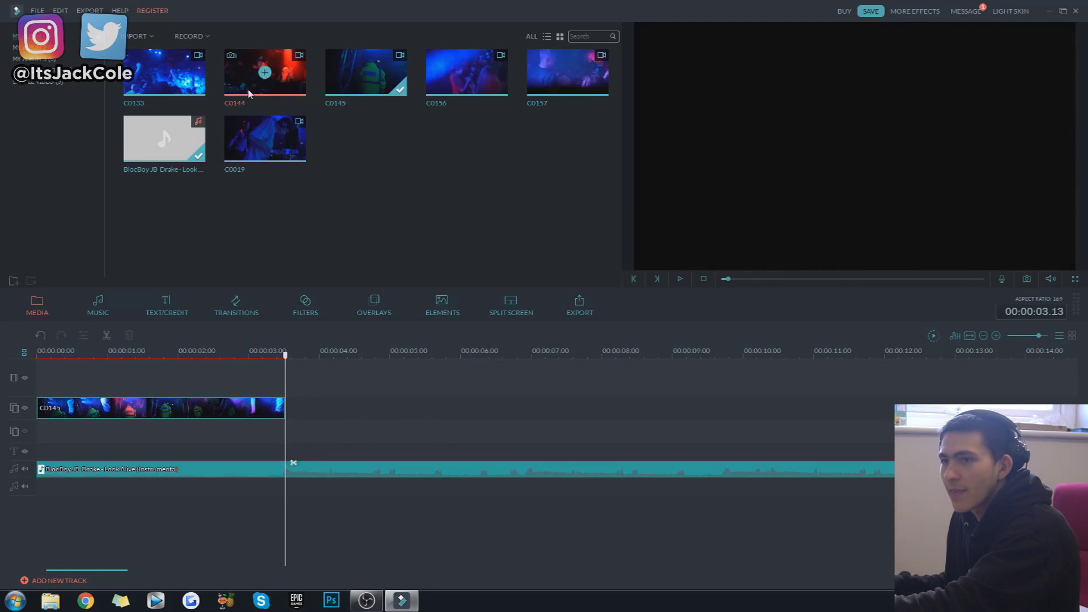
Step: Place clip C0144 directly after C0145 on the overlay video track
{"action": "left_click", "coordinate": [265, 71]}
{"action": "left_click_drag", "start_coordinate": [290, 416], "coordinate": [288, 410]}
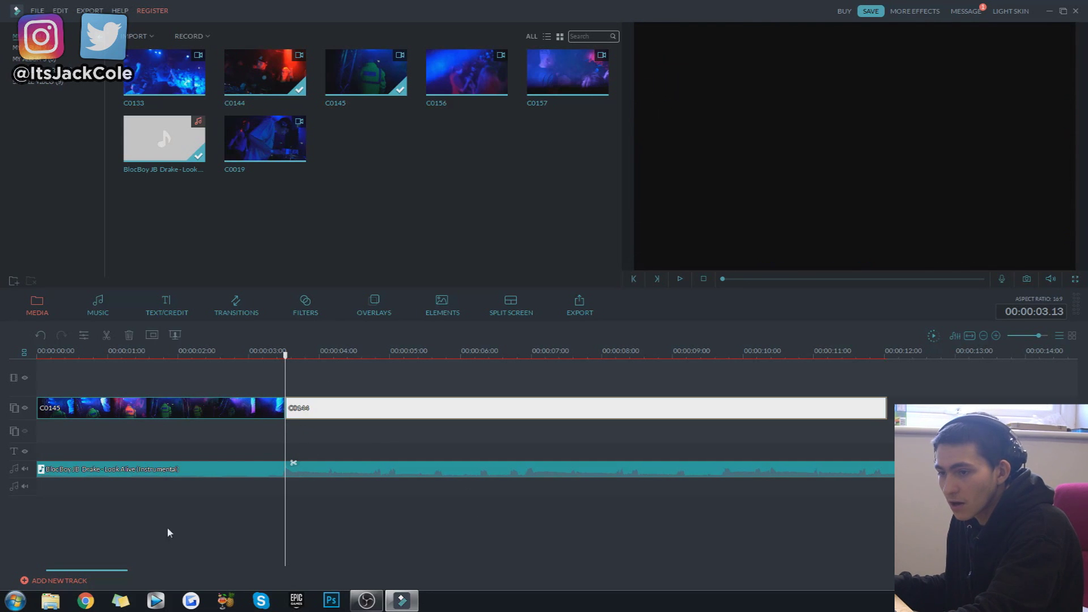
{"action": "left_click_drag", "start_coordinate": [357, 351], "coordinate": [249, 347]}
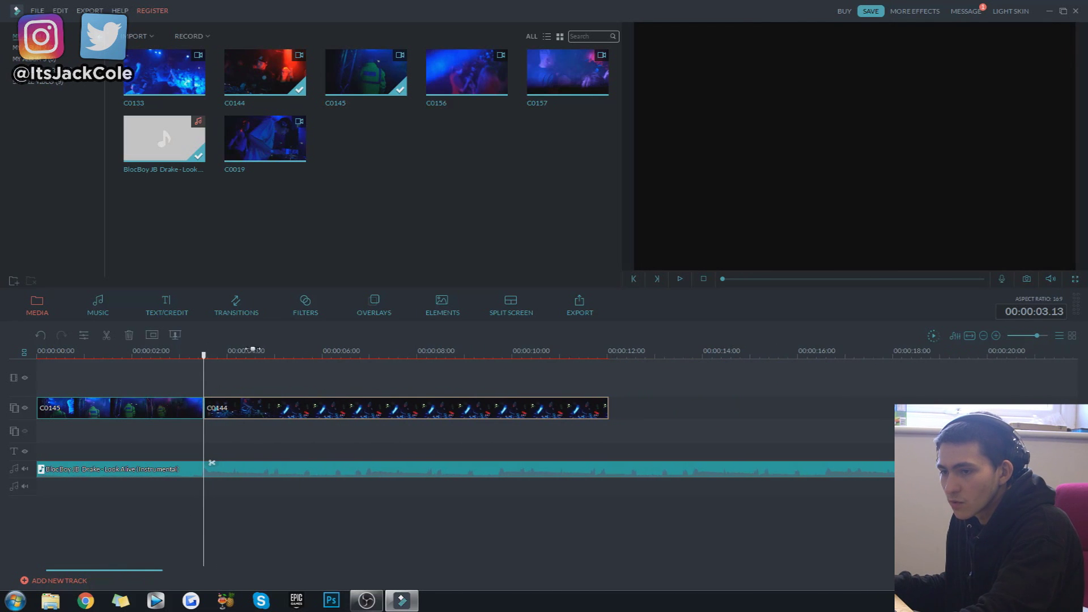
{"action": "left_click", "coordinate": [374, 470]}
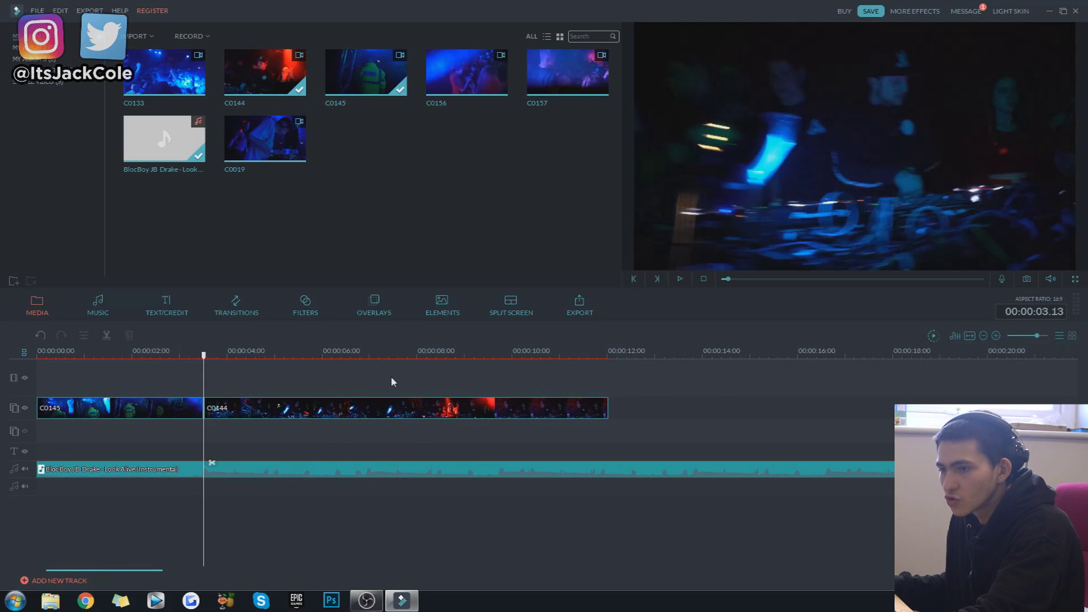
Step: Split clip C0144 on the beat at 00:00:07.00 and delete the part after the split
{"action": "left_click_drag", "start_coordinate": [334, 351], "coordinate": [370, 361]}
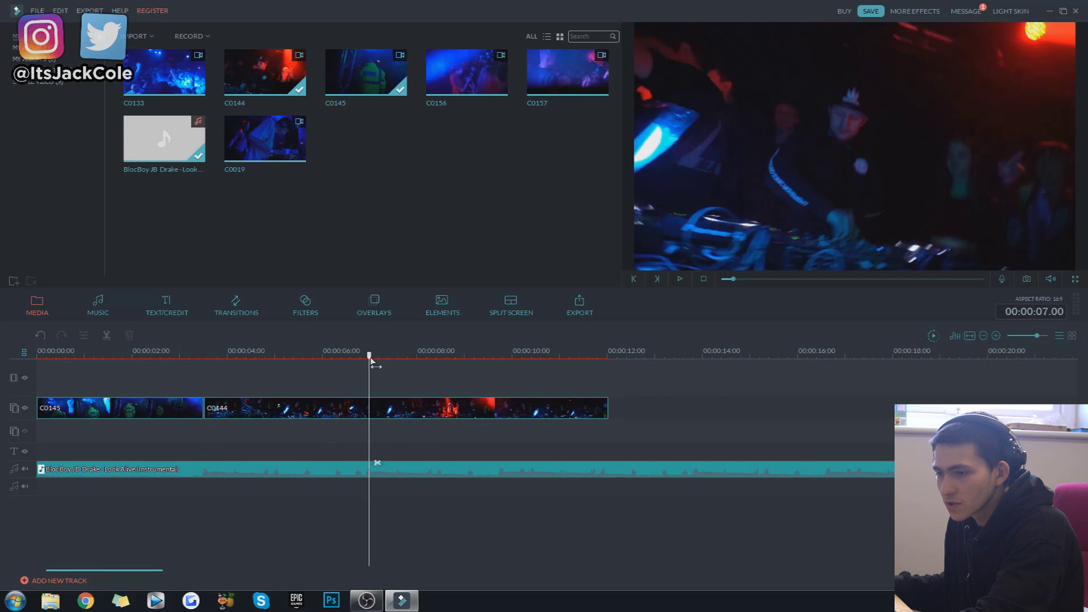
{"action": "left_click", "coordinate": [385, 410]}
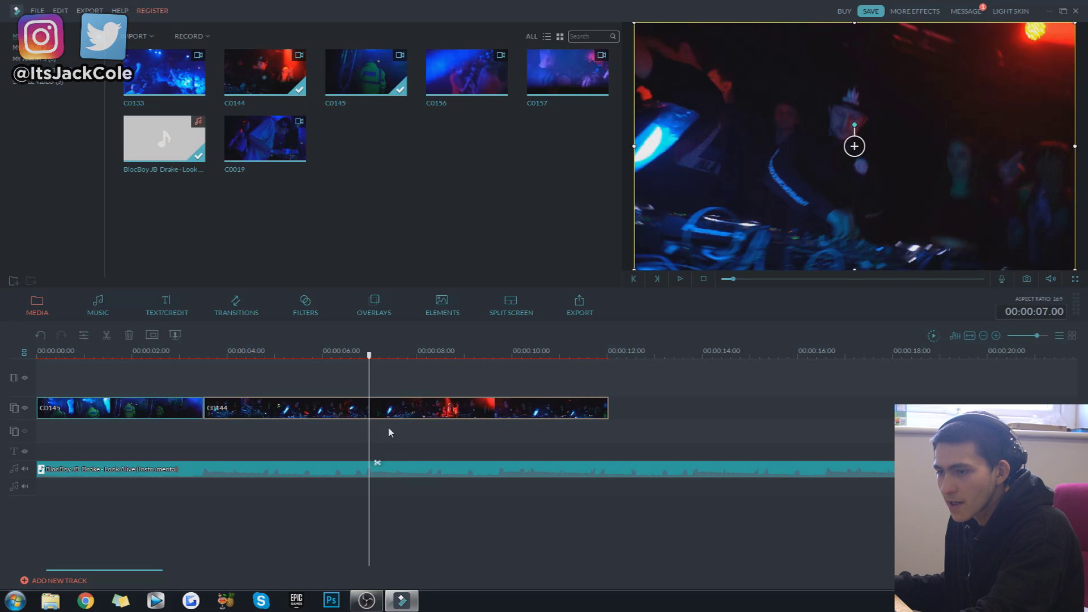
{"action": "left_click", "coordinate": [375, 463]}
{"action": "left_click", "coordinate": [446, 417]}
{"action": "key", "text": "Delete"}
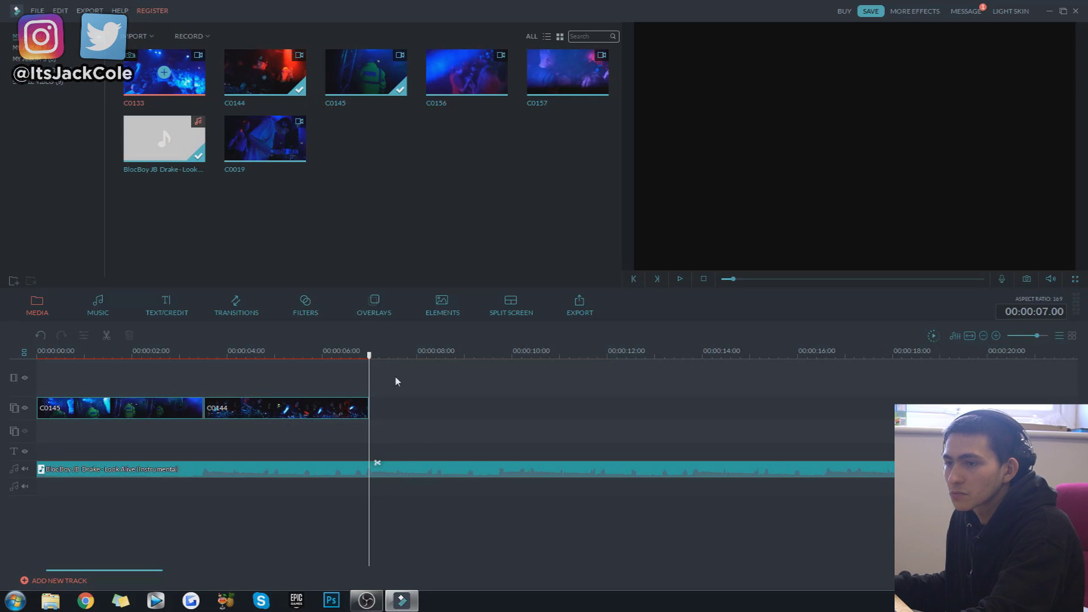
Step: Place clip C0133 directly after C0144, split it at 00:00:09.19 and delete the remainder
{"action": "left_click_drag", "start_coordinate": [375, 410], "coordinate": [373, 408]}
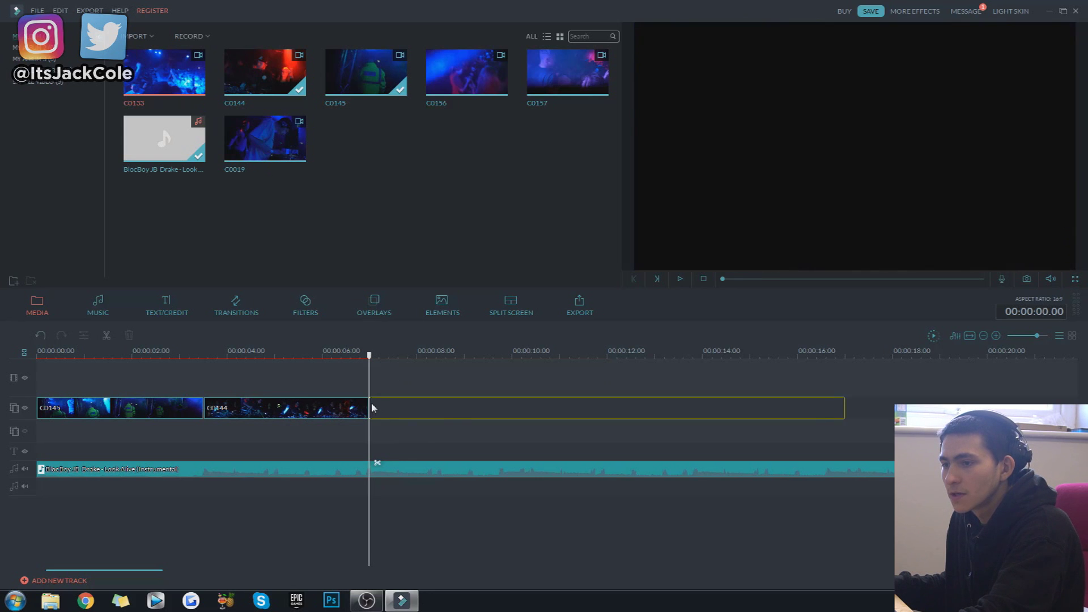
{"action": "left_click", "coordinate": [503, 356]}
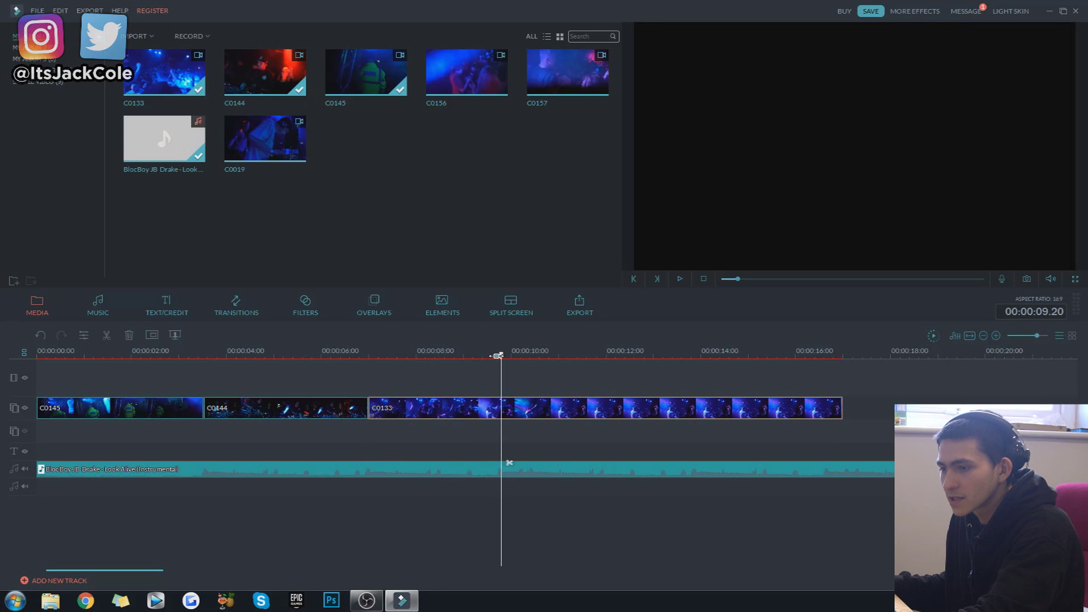
{"action": "left_click", "coordinate": [497, 357]}
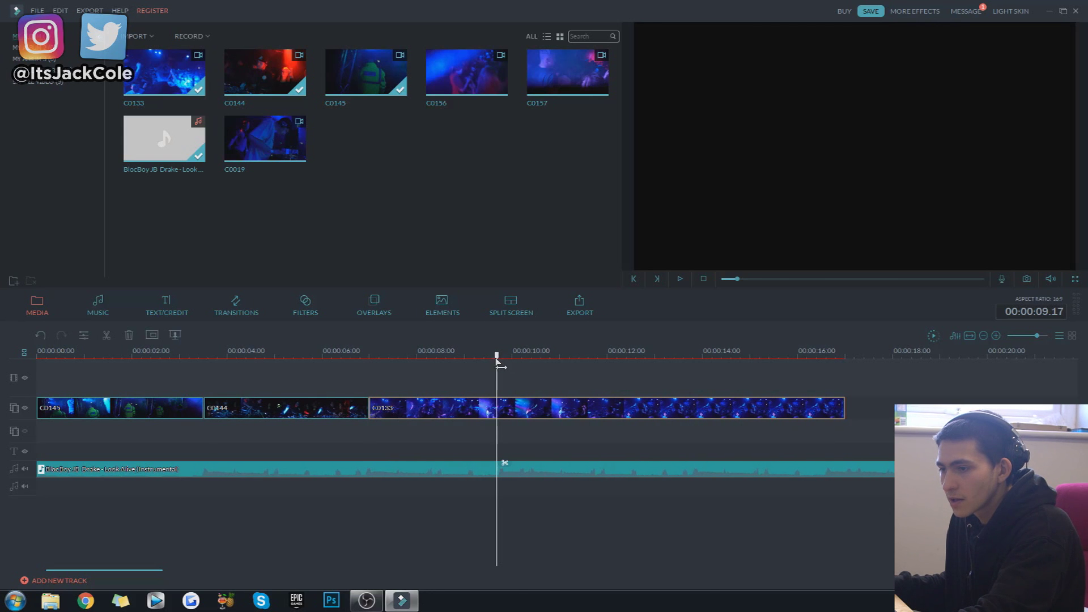
{"action": "left_click", "coordinate": [500, 366]}
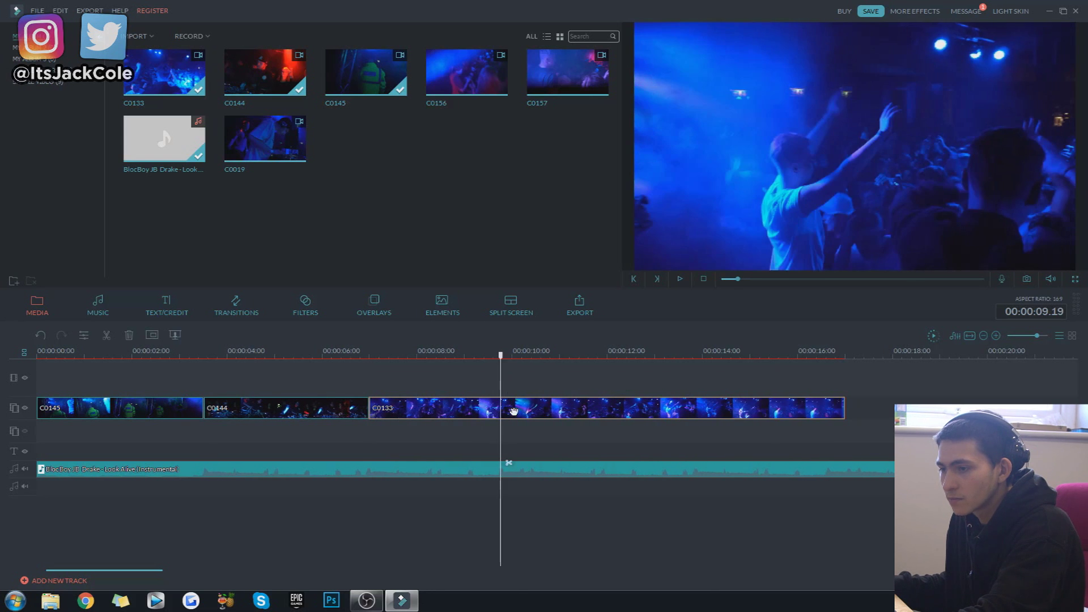
{"action": "left_click", "coordinate": [508, 462]}
{"action": "key", "text": "Delete"}
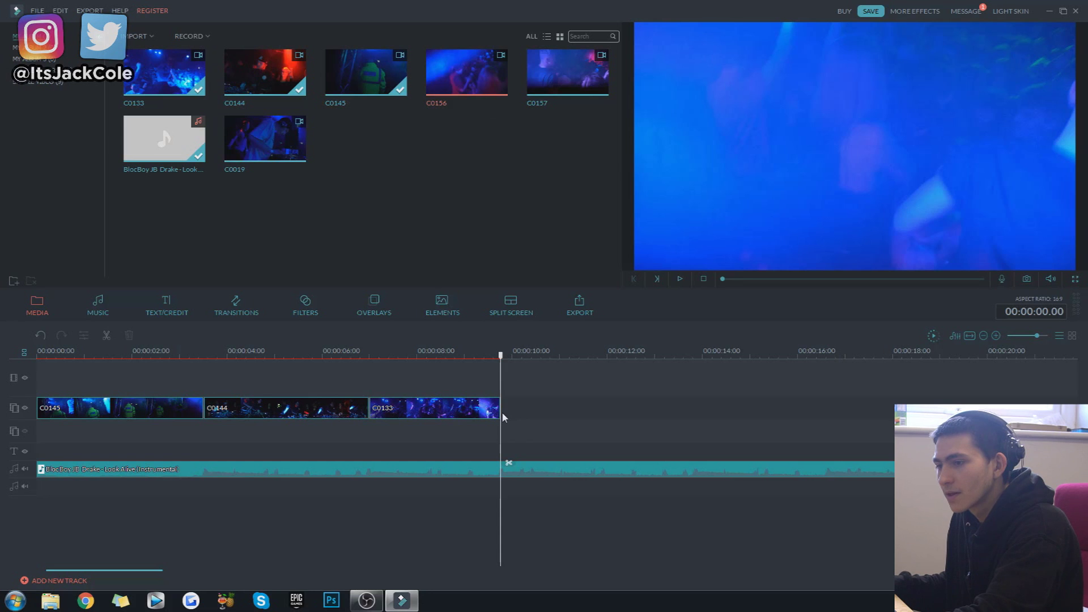
Step: Place clip C0156 directly after C0133, split it at 00:00:13.20 and delete the remainder
{"action": "left_click_drag", "start_coordinate": [505, 418], "coordinate": [506, 418]}
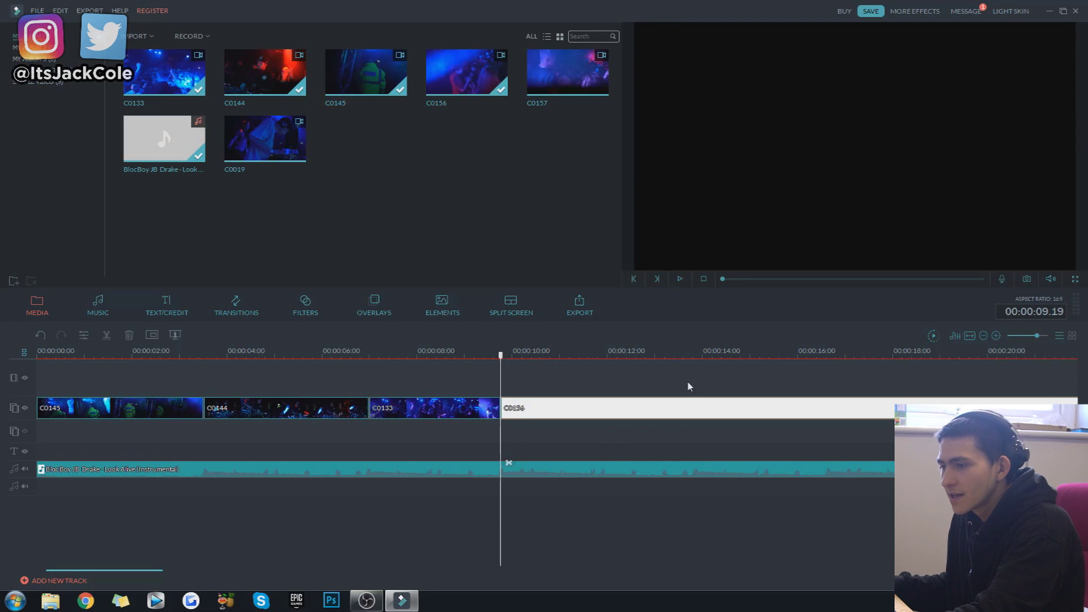
{"action": "left_click", "coordinate": [693, 353]}
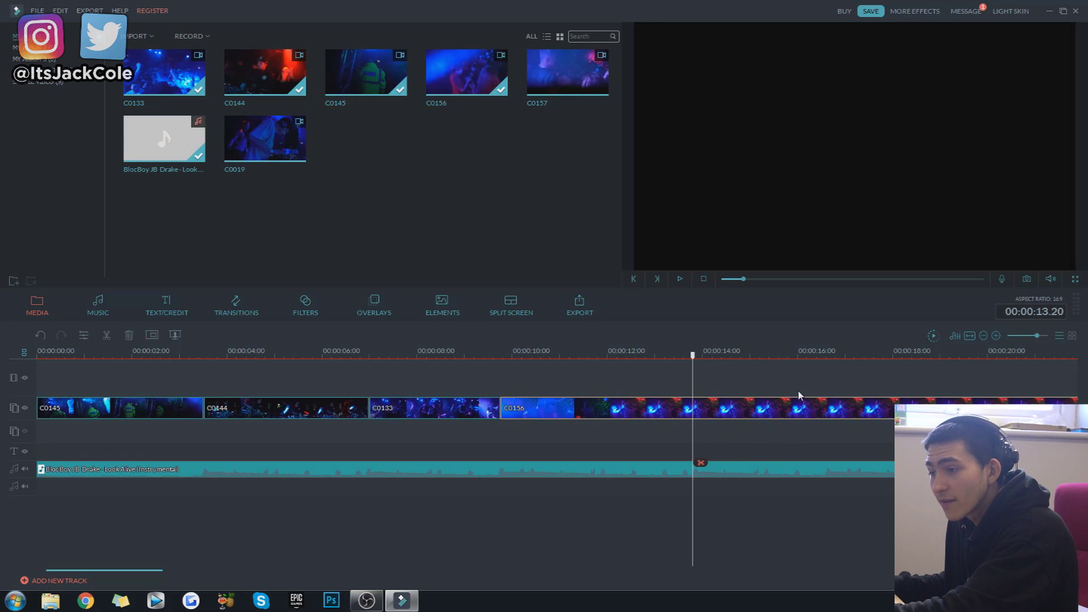
{"action": "left_click", "coordinate": [702, 463]}
{"action": "left_click", "coordinate": [765, 417]}
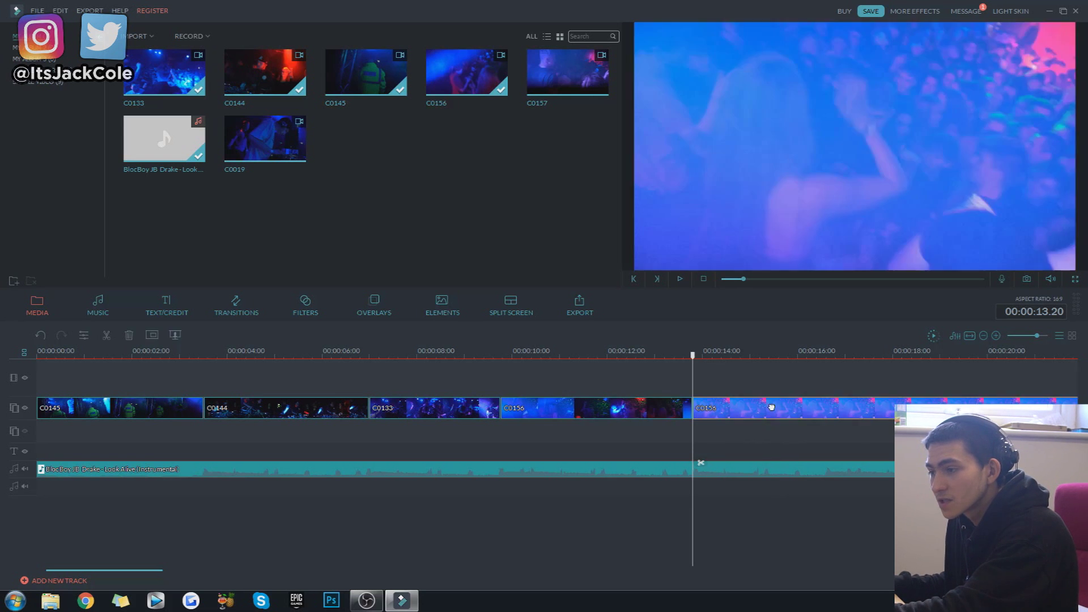
{"action": "key", "text": "Delete"}
Step: Play the assembled clip sequence from the start of the timeline
{"action": "scroll", "coordinate": [651, 366], "scroll_direction": "down", "scroll_amount": 2}
{"action": "scroll", "coordinate": [436, 358], "scroll_direction": "up", "scroll_amount": 1}
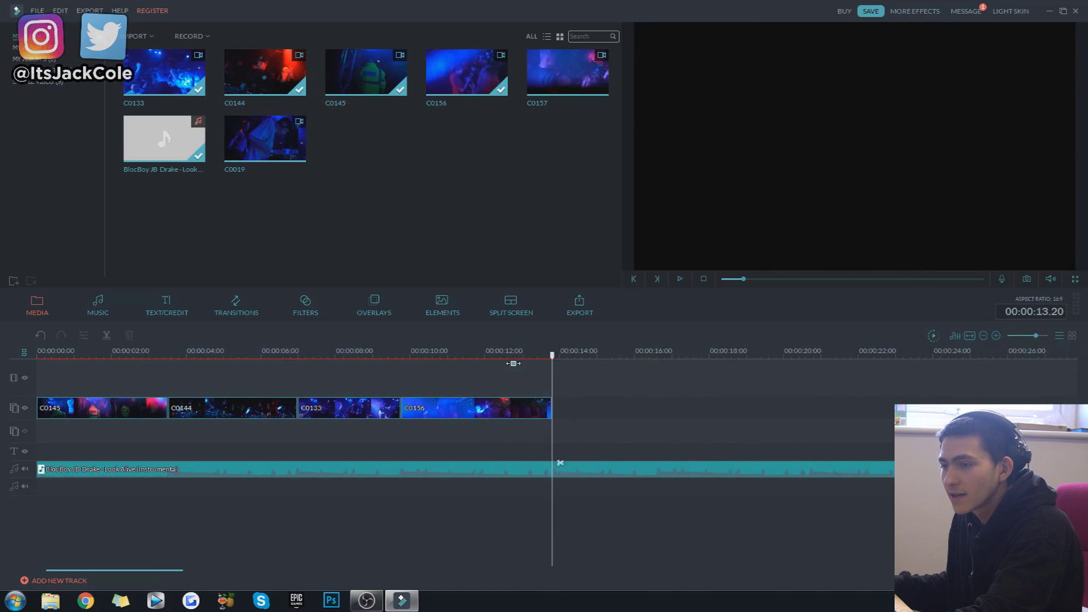
{"action": "scroll", "coordinate": [364, 379], "scroll_direction": "down", "scroll_amount": 2}
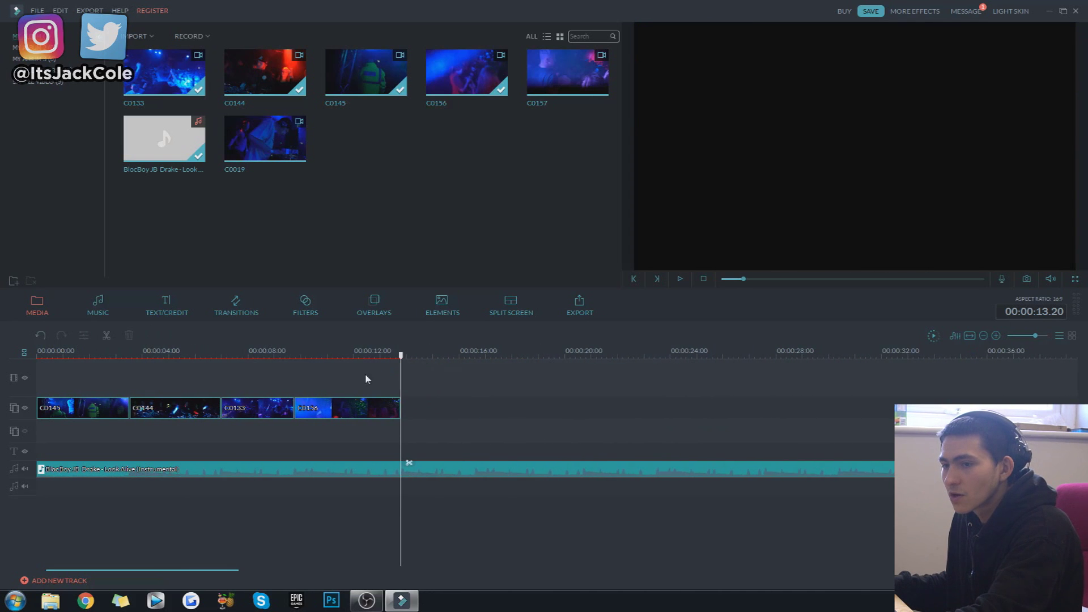
{"action": "left_click", "coordinate": [39, 351]}
{"action": "left_click_drag", "start_coordinate": [41, 356], "coordinate": [36, 355]}
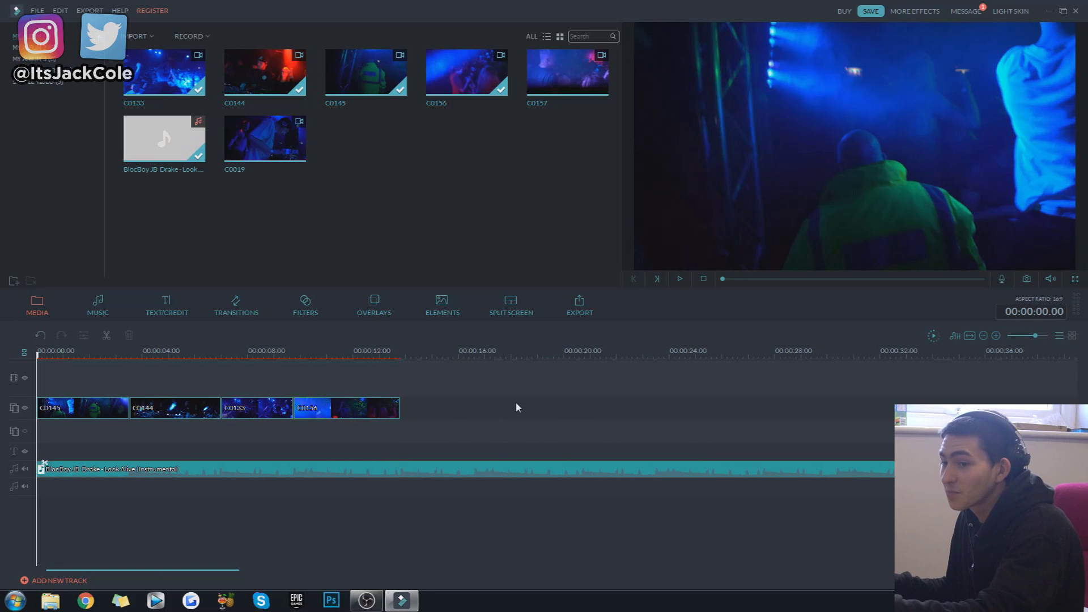
{"action": "key", "text": "space"}
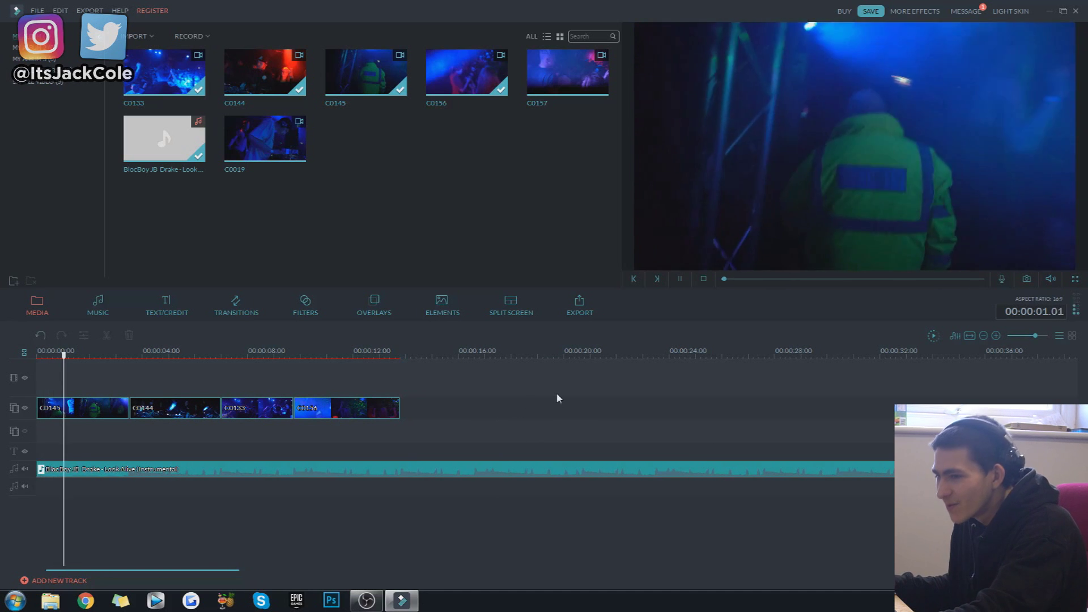
Step: Mute the sound of clips C0144, C0133 and C0156 on the timeline
{"action": "left_click", "coordinate": [154, 408]}
{"action": "right_click", "coordinate": [181, 404]}
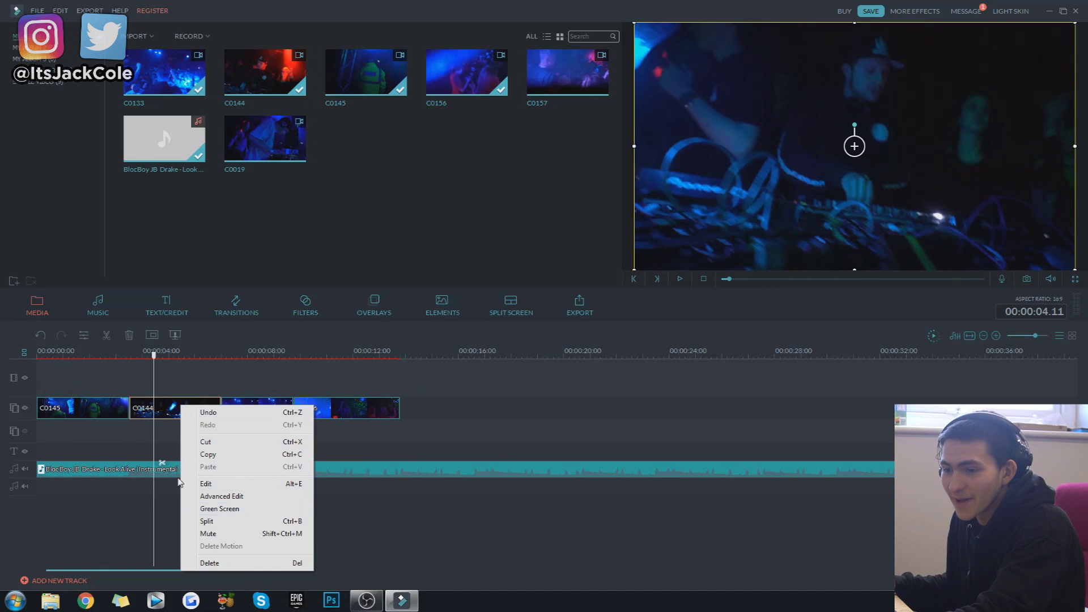
{"action": "left_click", "coordinate": [230, 533]}
{"action": "right_click", "coordinate": [255, 408]}
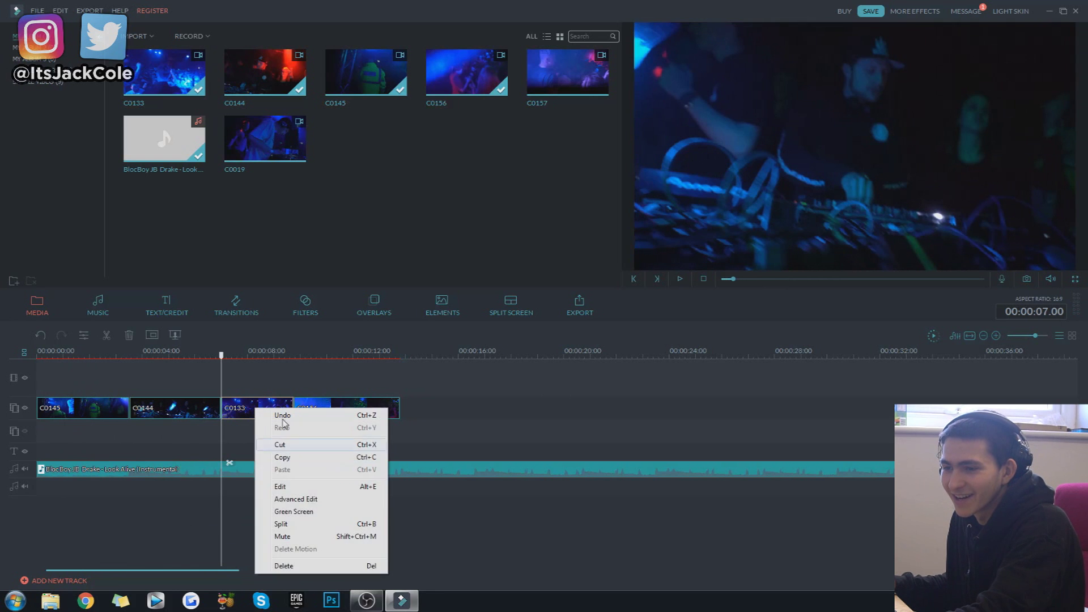
{"action": "left_click", "coordinate": [374, 409]}
{"action": "right_click", "coordinate": [373, 409]}
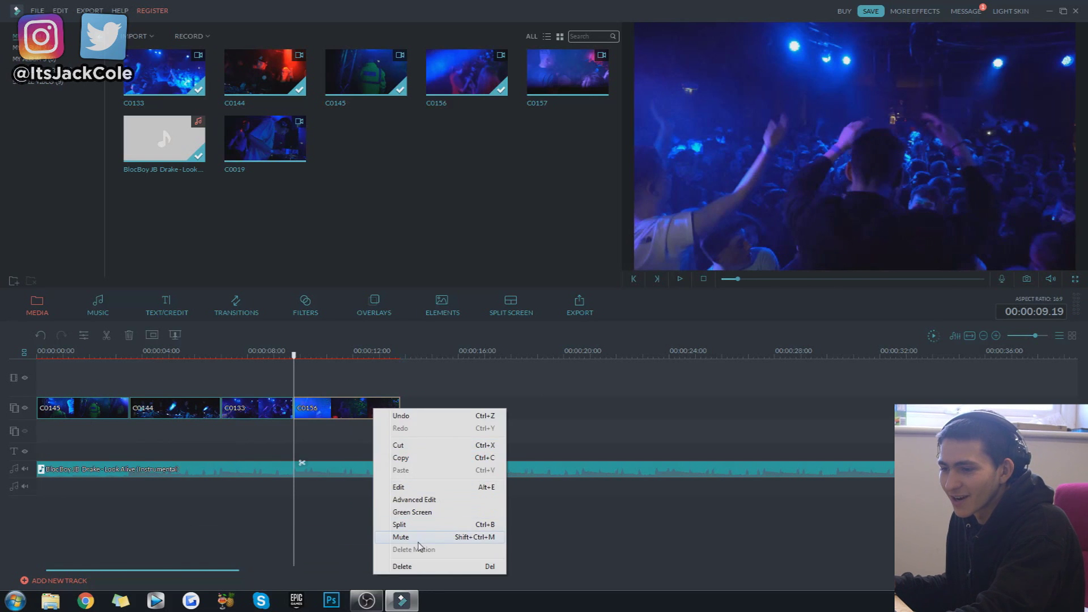
{"action": "left_click", "coordinate": [421, 537]}
Step: Play the muted sequence from the start and replay the cut between C0133 and C0156 to check its timing
{"action": "left_click_drag", "start_coordinate": [170, 353], "coordinate": [39, 354]}
{"action": "key", "text": "space"}
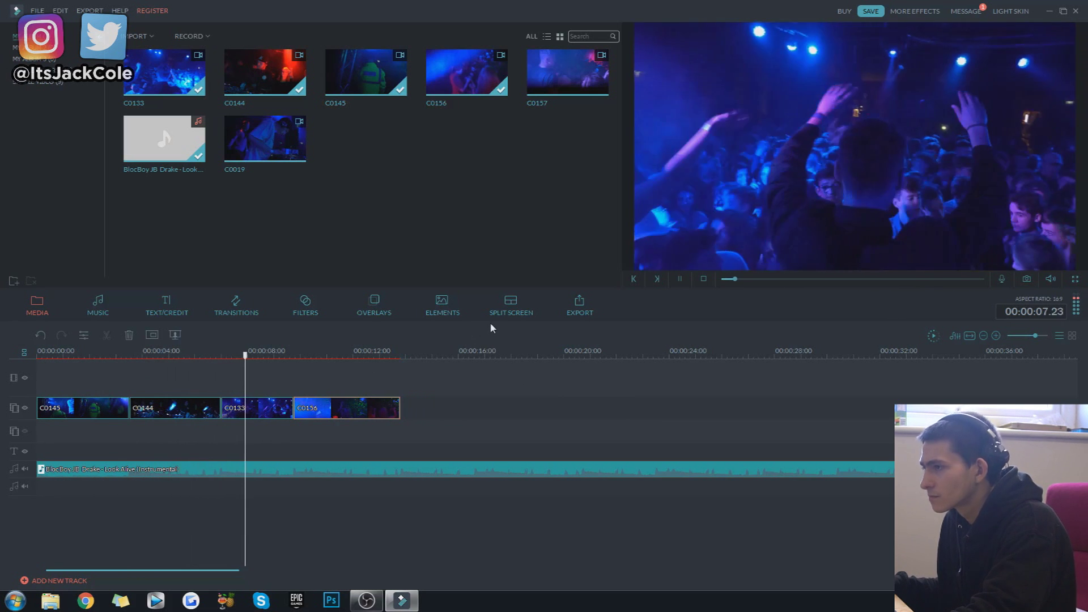
{"action": "key", "text": "space"}
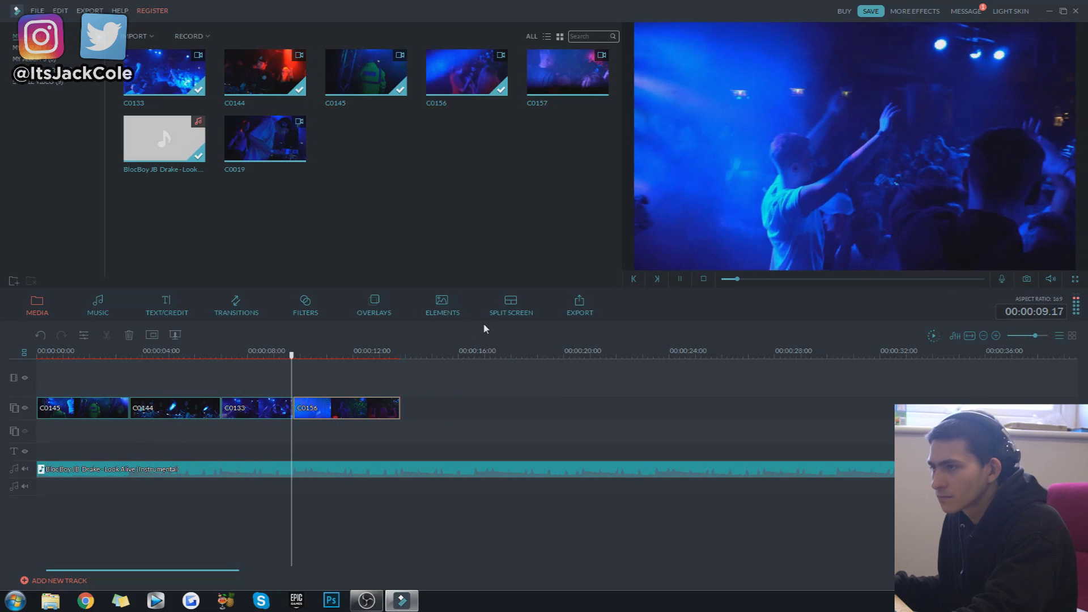
{"action": "left_click", "coordinate": [449, 400]}
{"action": "left_click", "coordinate": [294, 355]}
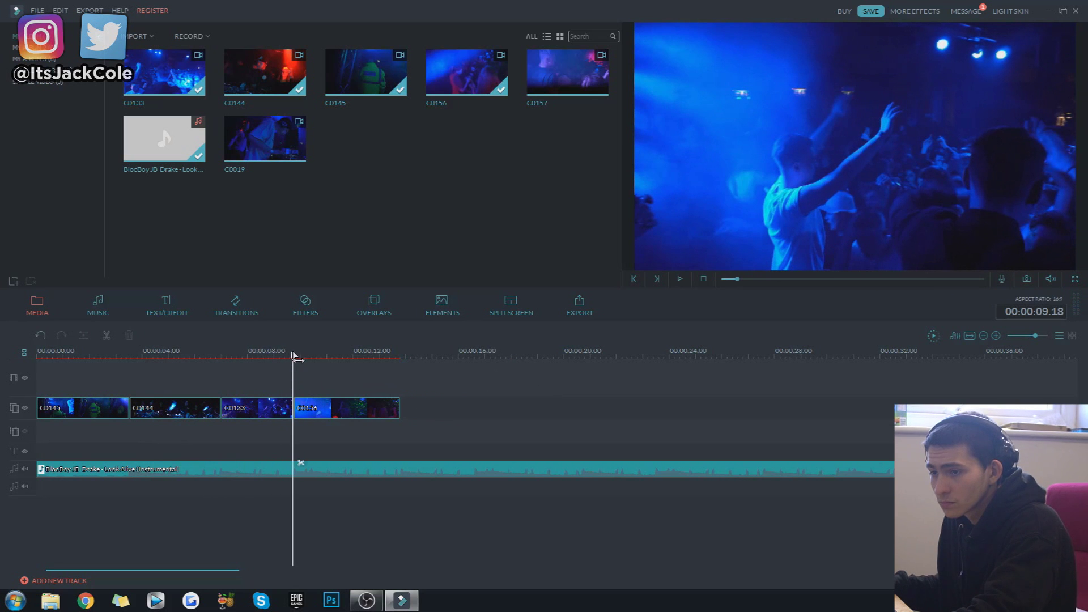
{"action": "left_click_drag", "start_coordinate": [294, 355], "coordinate": [288, 356]}
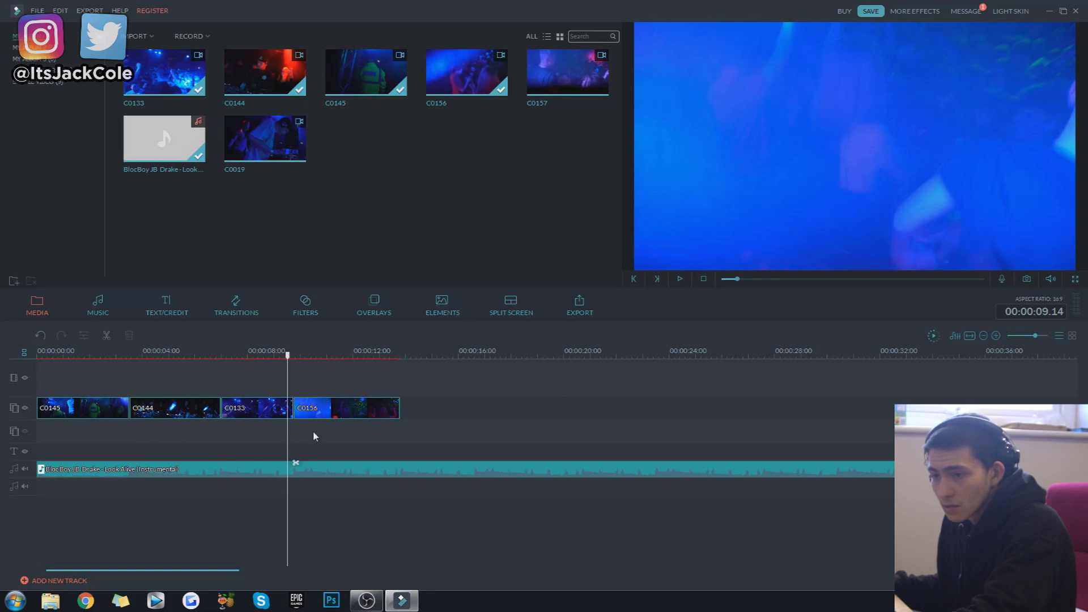
{"action": "key", "text": "space"}
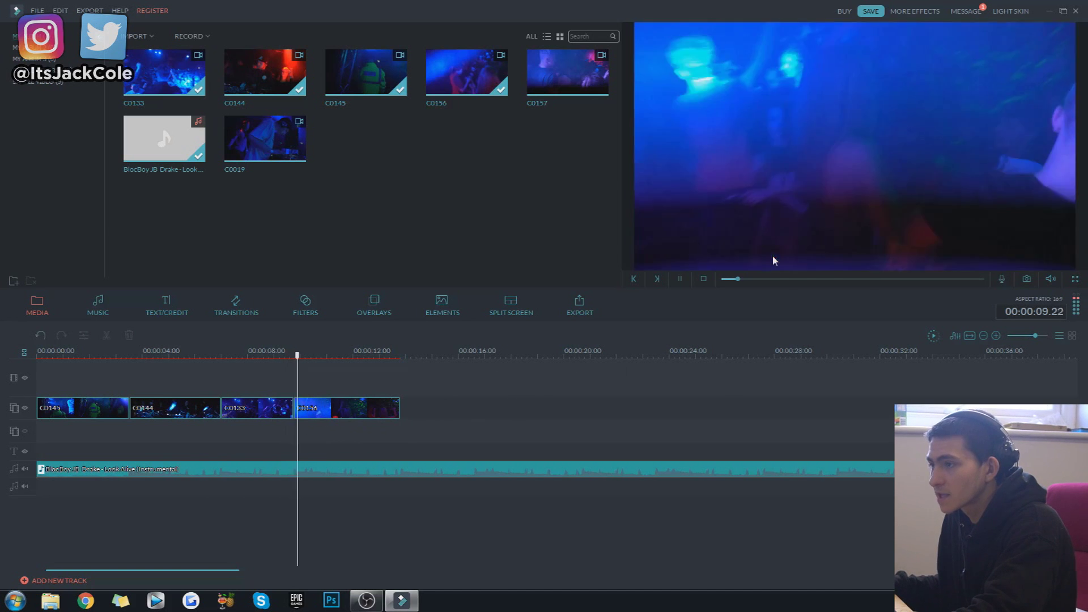
{"action": "key", "text": "space"}
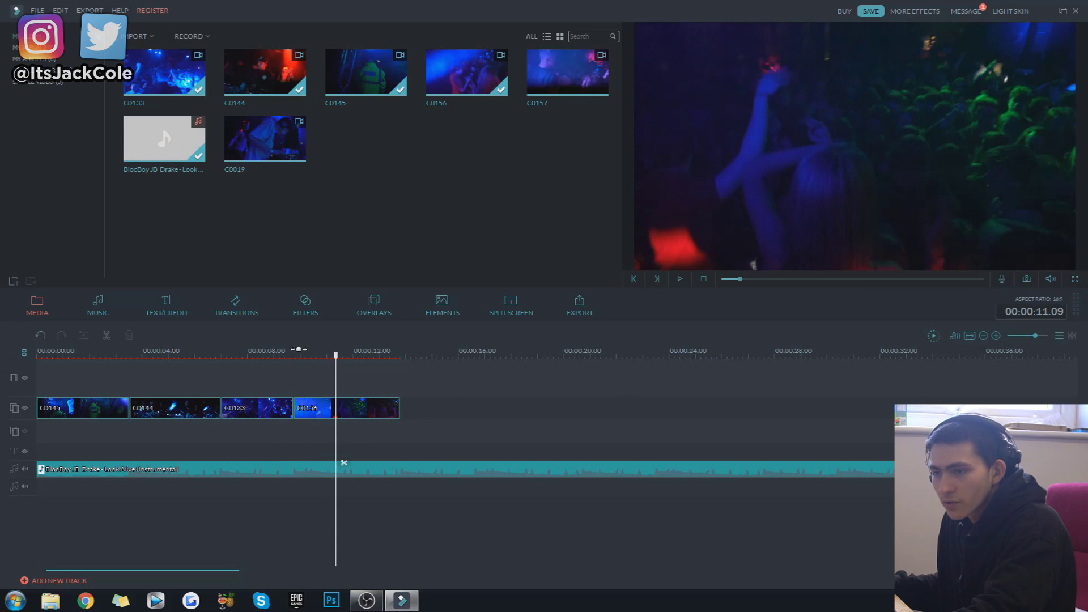
Step: Place the Title 10 preset at the start of the text track
{"action": "left_click_drag", "start_coordinate": [335, 355], "coordinate": [37, 360]}
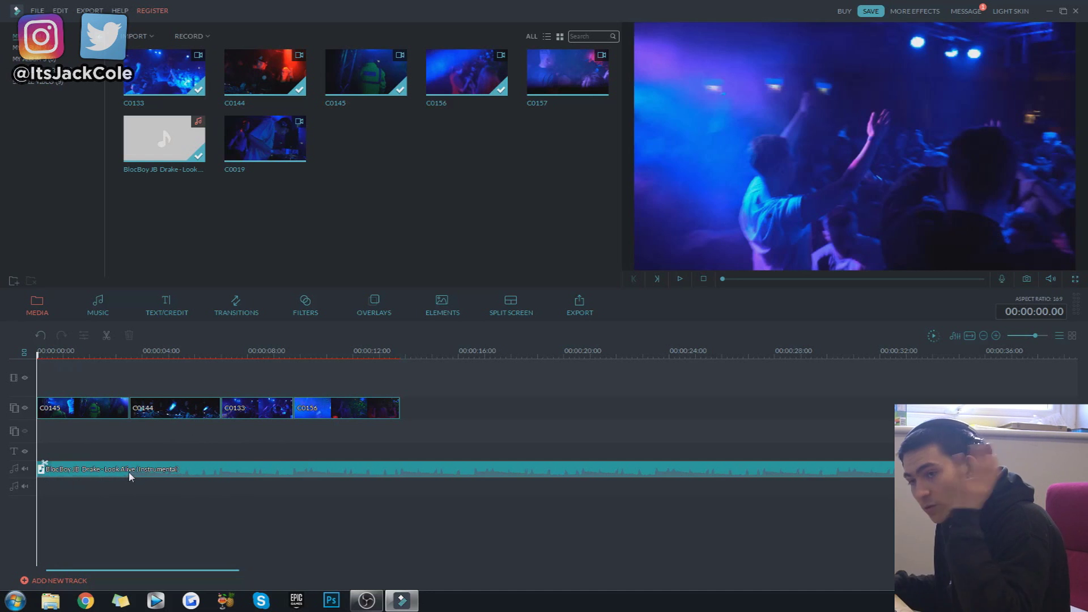
{"action": "left_click", "coordinate": [175, 311]}
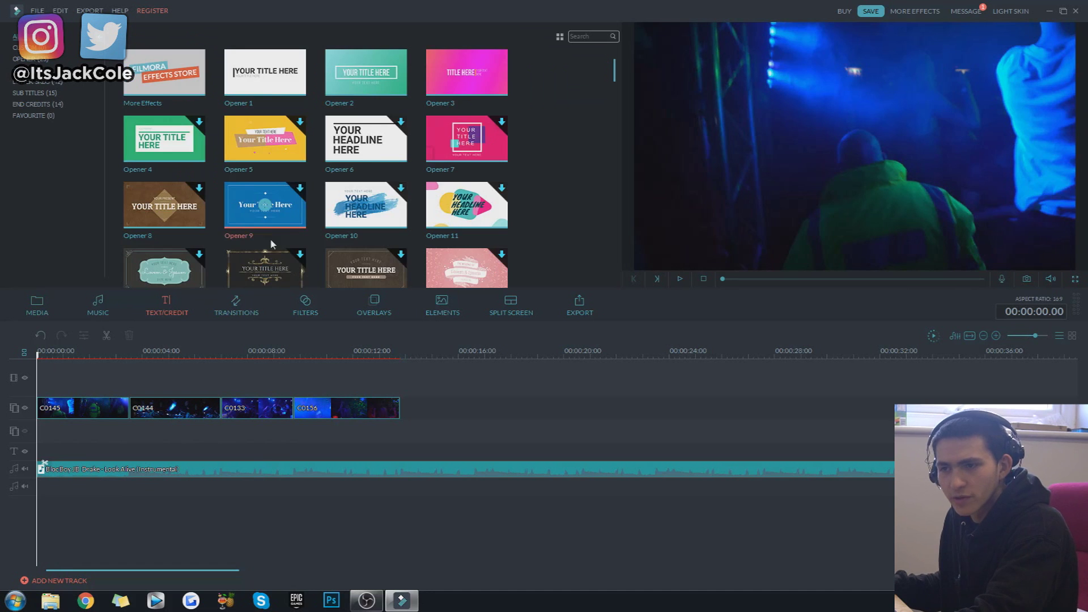
{"action": "left_click", "coordinate": [29, 70]}
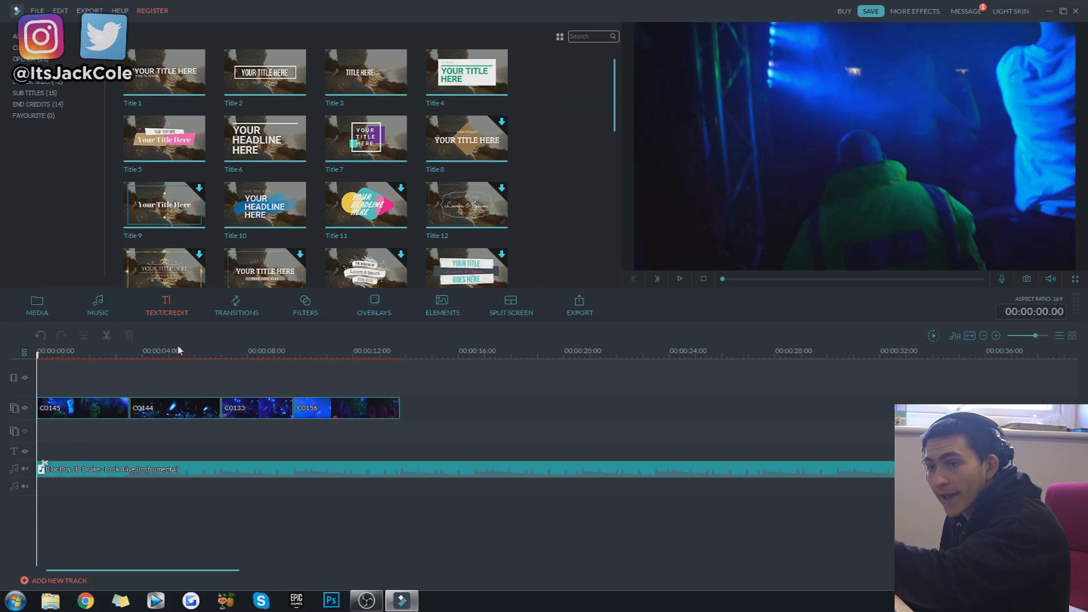
{"action": "left_click", "coordinate": [265, 204]}
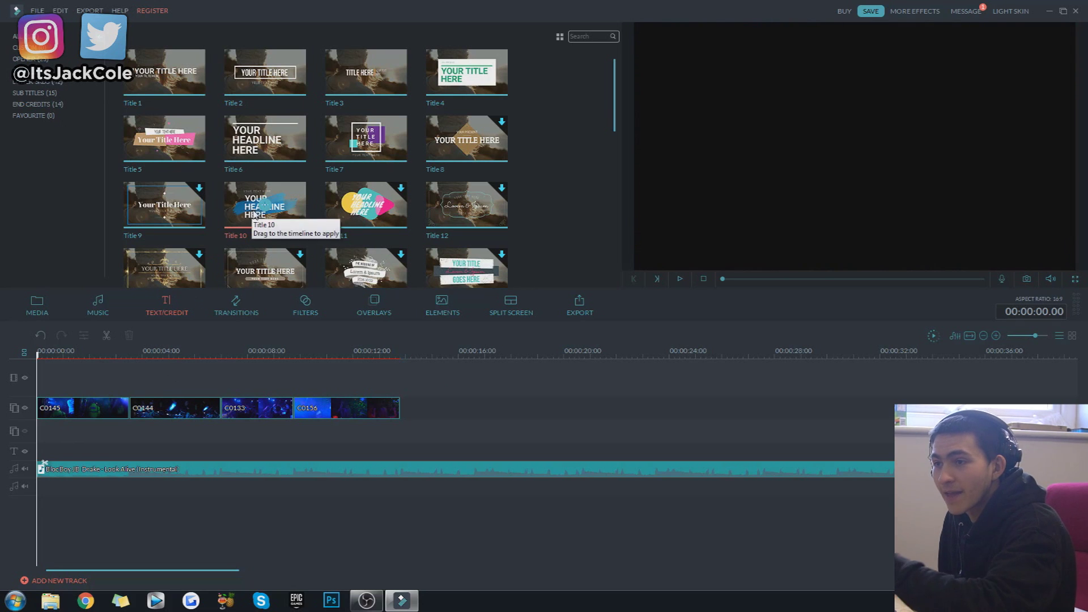
{"action": "left_click_drag", "start_coordinate": [277, 225], "coordinate": [46, 451]}
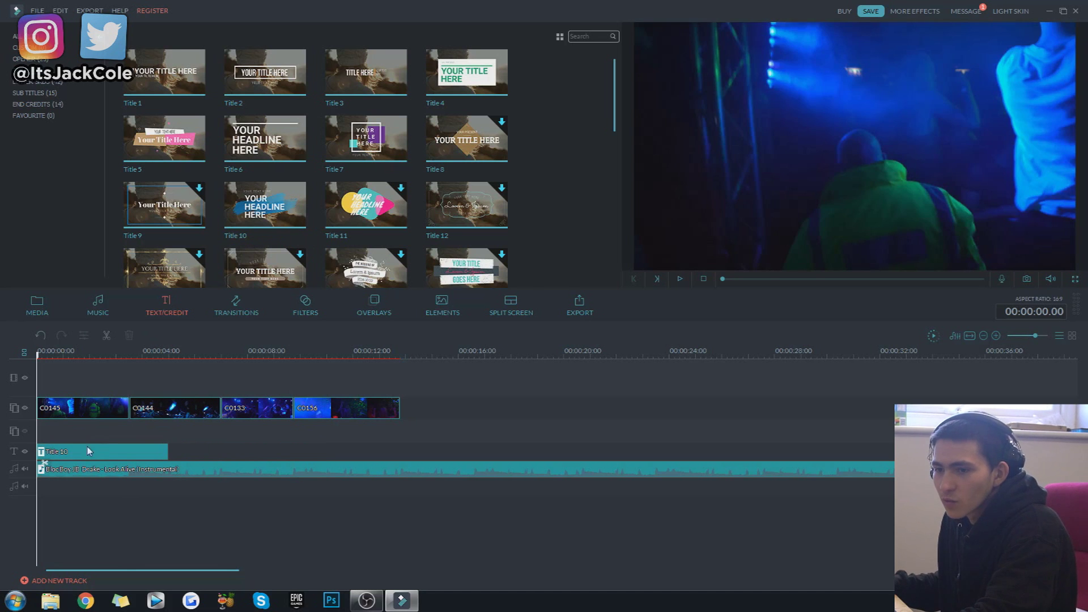
{"action": "left_click", "coordinate": [153, 448]}
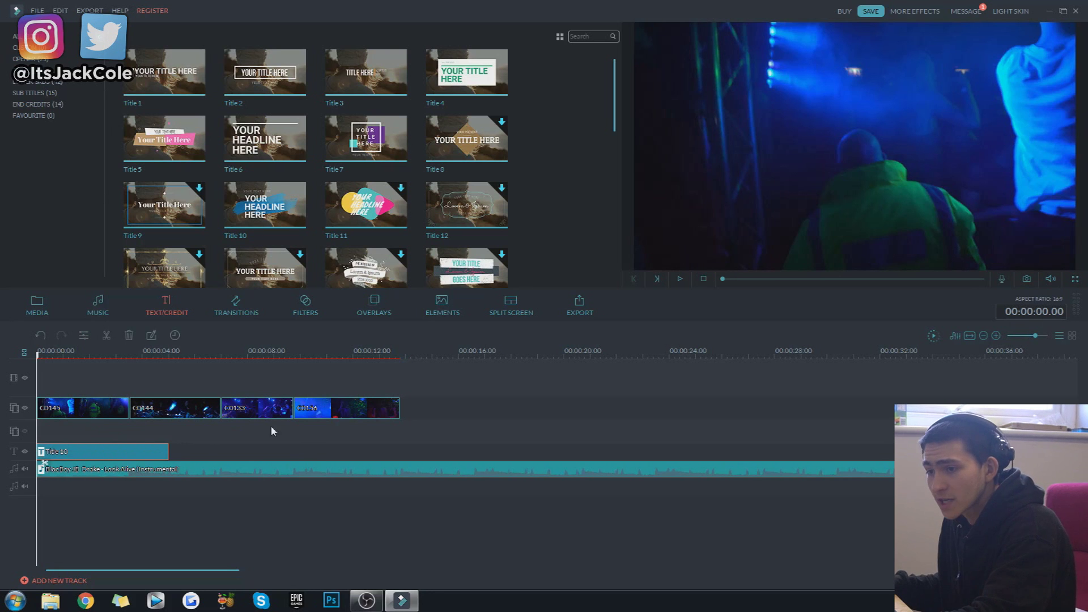
Step: Open the title for editing and replace the headline's first line with "DOPE"
{"action": "double_click", "coordinate": [76, 453]}
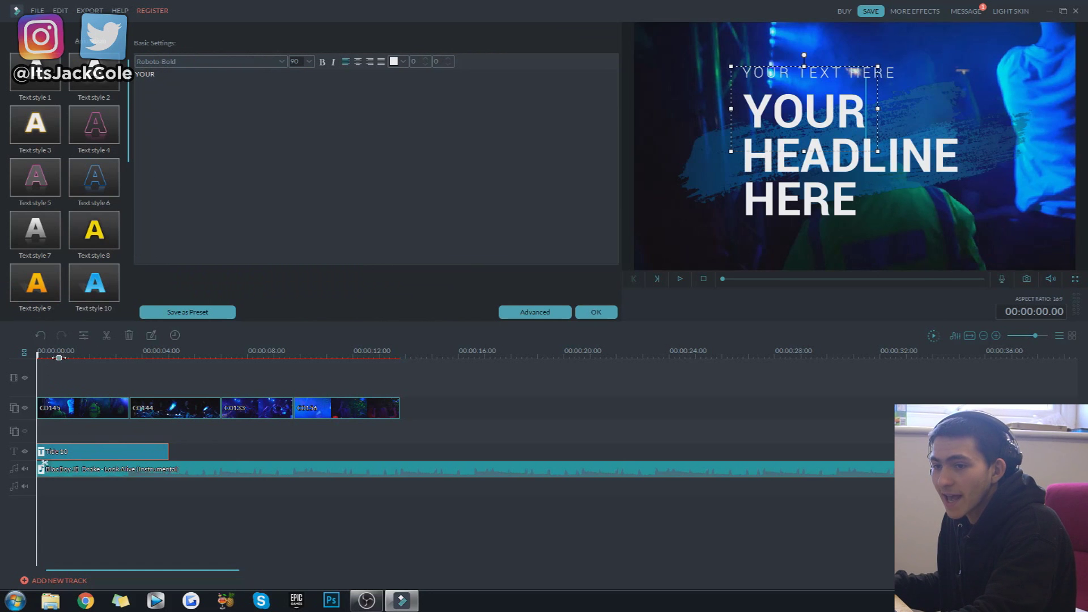
{"action": "left_click_drag", "start_coordinate": [59, 358], "coordinate": [76, 357]}
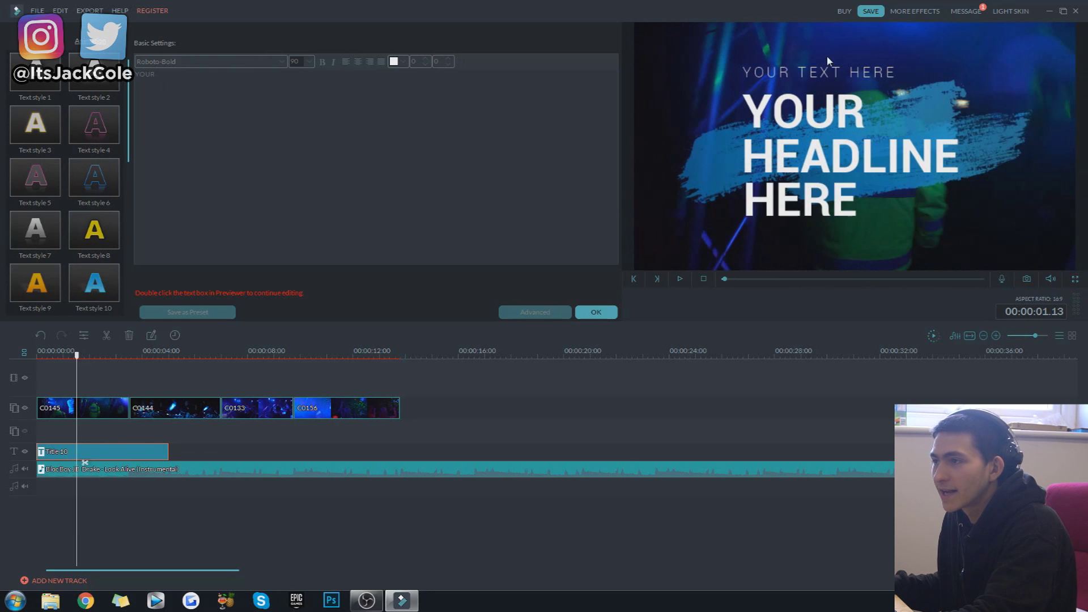
{"action": "key", "text": "Home"}
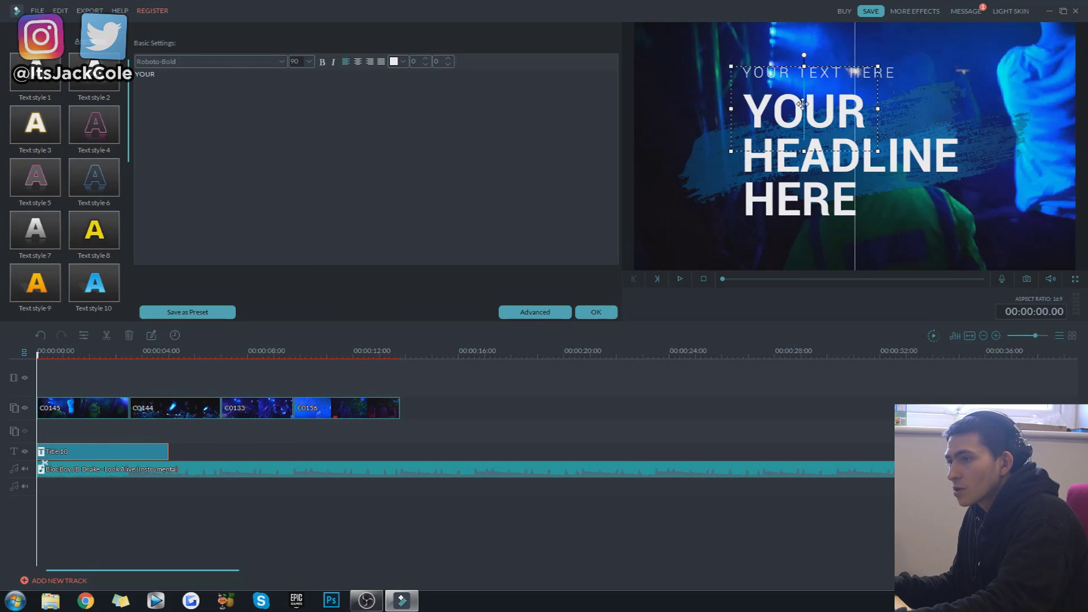
{"action": "left_click", "coordinate": [304, 118]}
{"action": "double_click", "coordinate": [304, 117]}
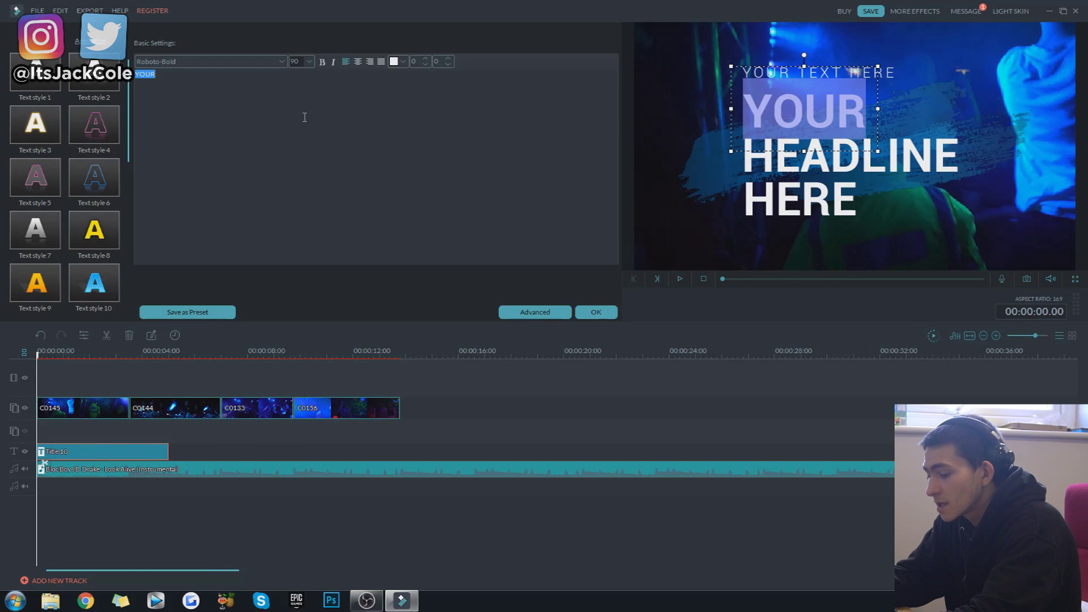
{"action": "type", "text": "DOPE"}
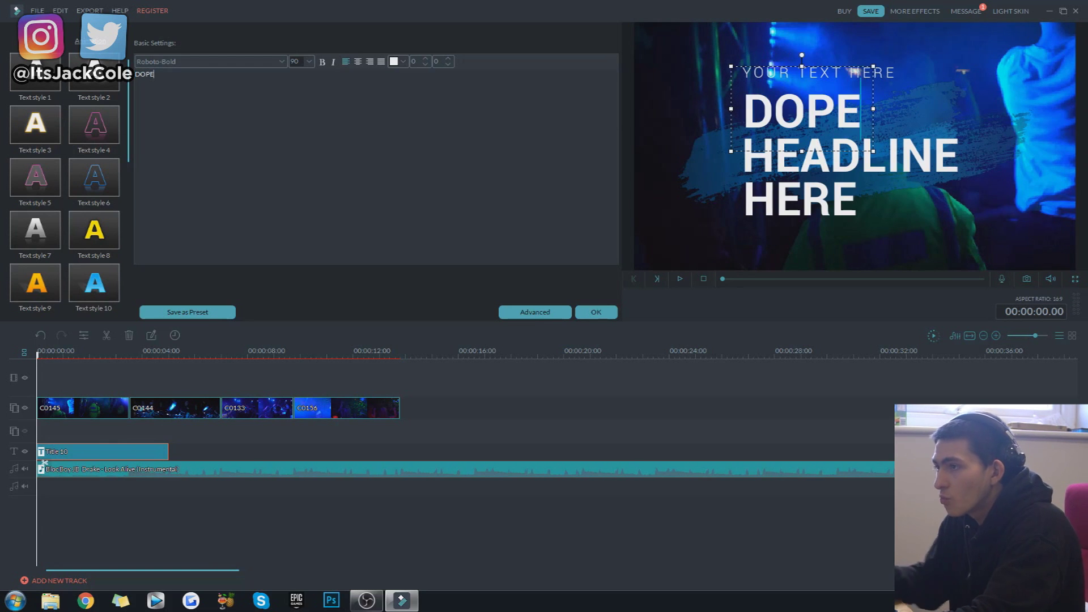
Step: Replace the headline's second line with "EDIT" and its third line with "ALERT!"
{"action": "left_click", "coordinate": [933, 152]}
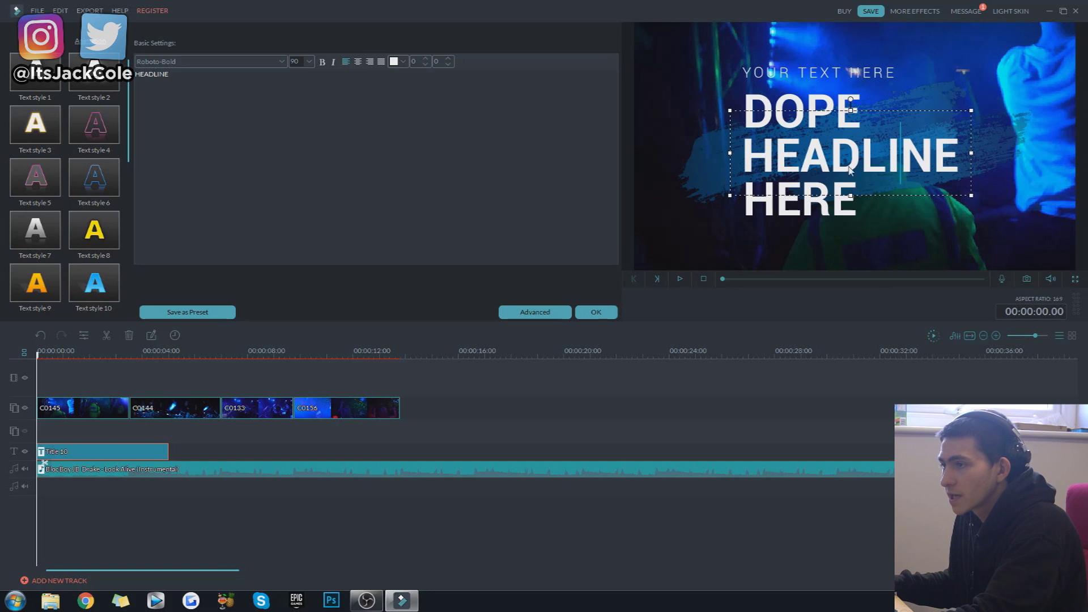
{"action": "left_click", "coordinate": [331, 104]}
{"action": "key", "text": "ctrl+a"}
{"action": "type", "text": "EDIT"}
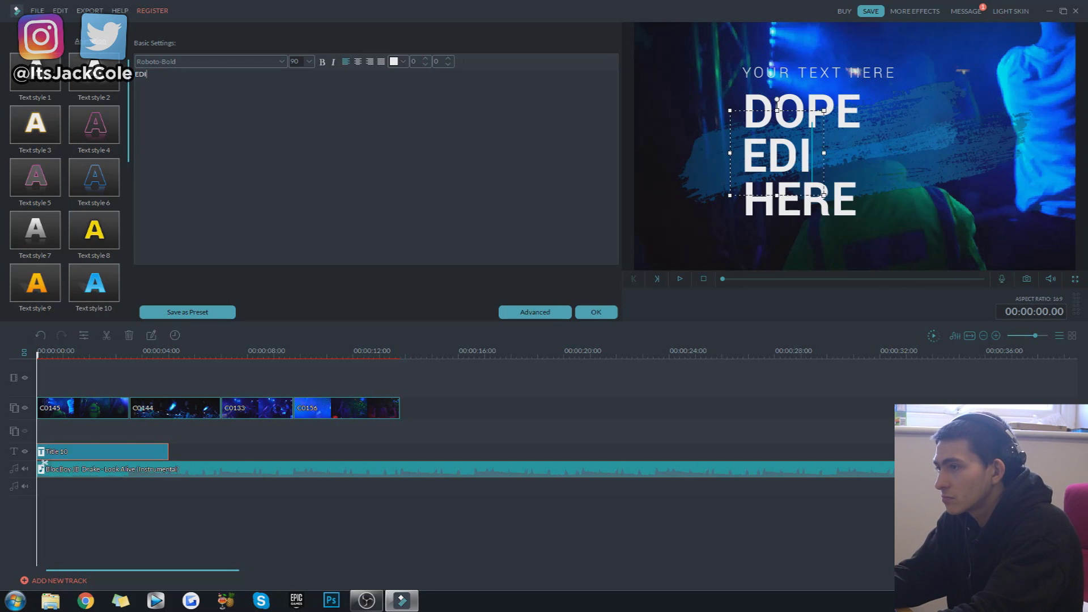
{"action": "left_click", "coordinate": [865, 197]}
{"action": "key", "text": "ctrl+a"}
{"action": "type", "text": "ALERT!"}
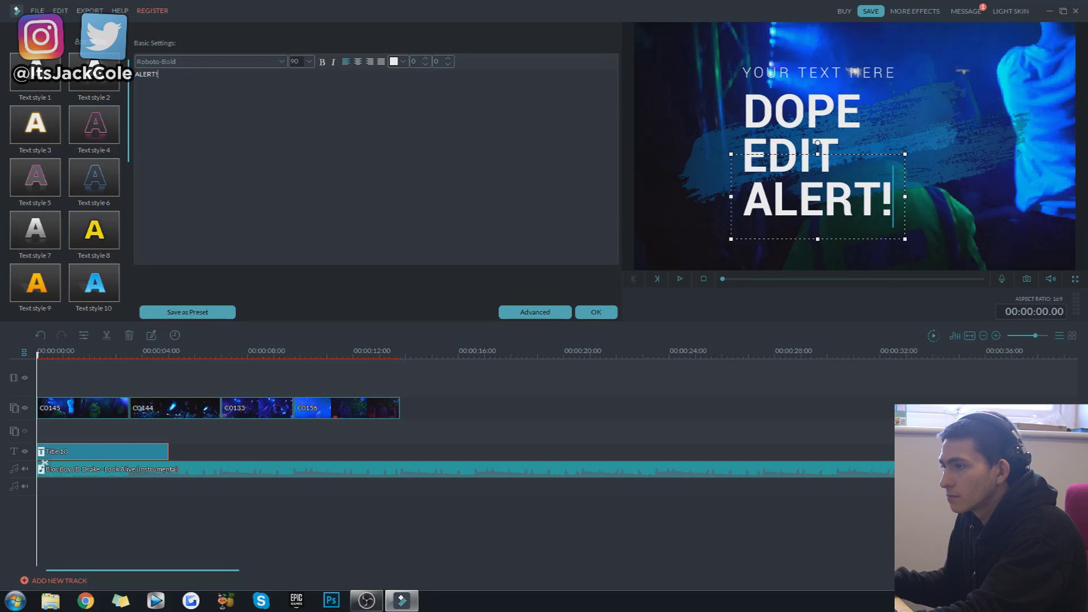
Step: Replace the small text above the headline with "SUBSCRIBE!" and apply the title edits
{"action": "left_click", "coordinate": [844, 73]}
{"action": "key", "text": "ctrl+a"}
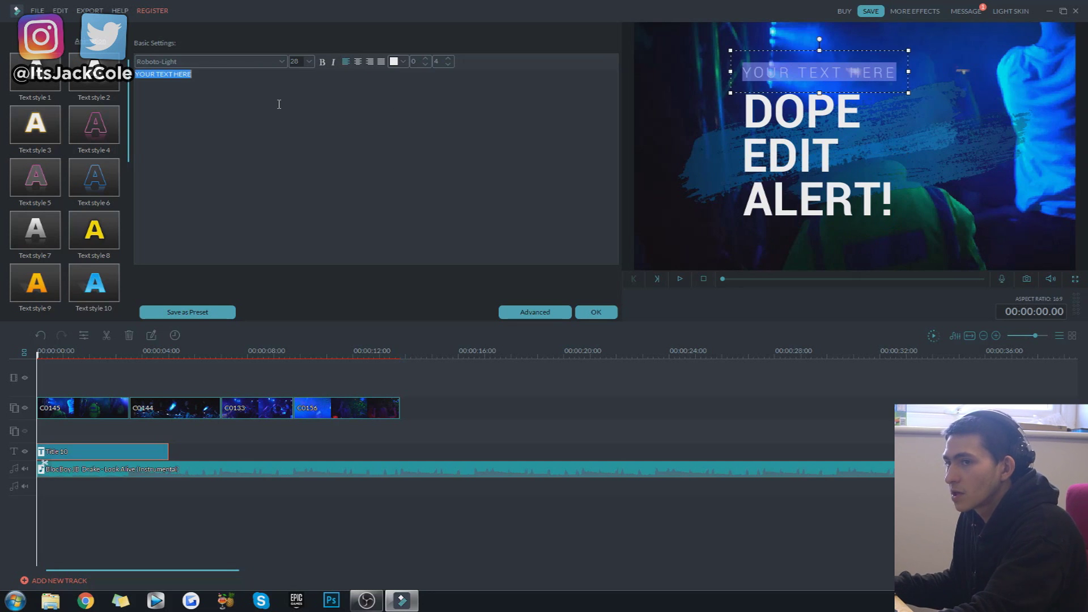
{"action": "type", "text": "SUBSCRIBE!"}
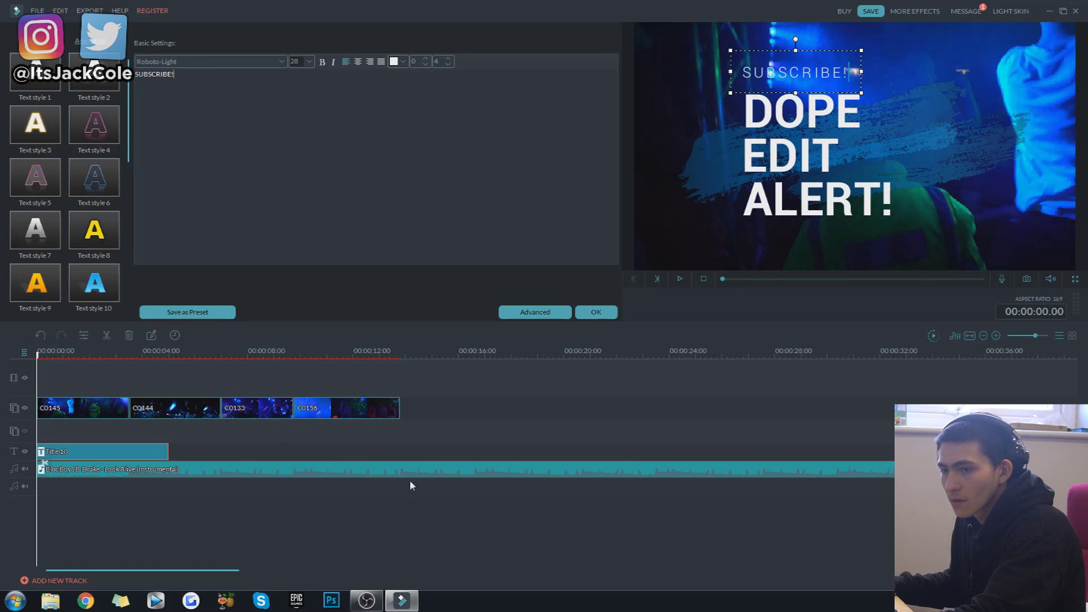
{"action": "left_click", "coordinate": [193, 453]}
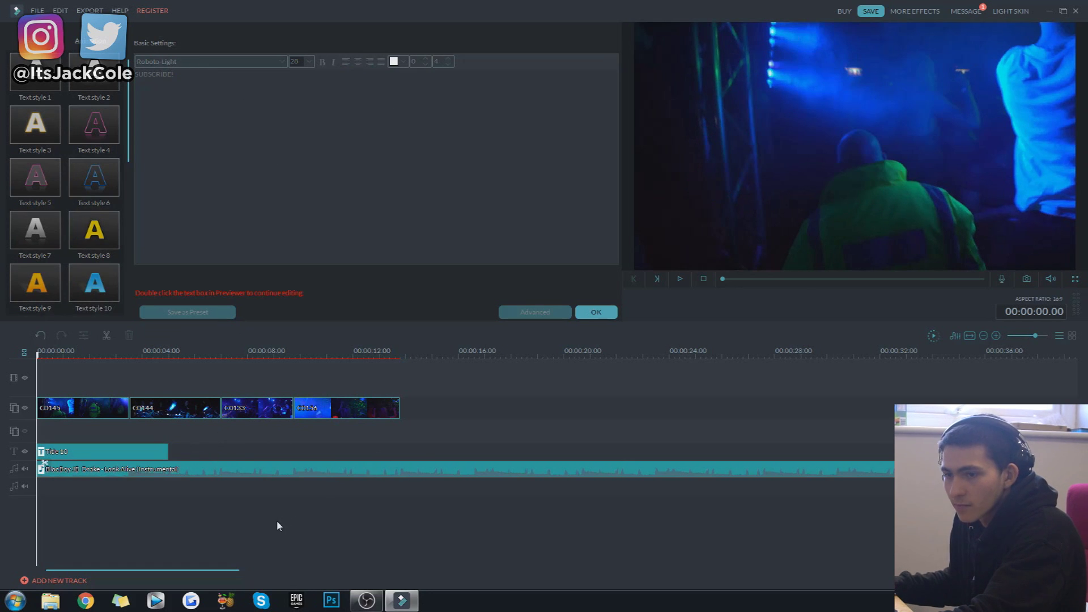
{"action": "left_click", "coordinate": [596, 312]}
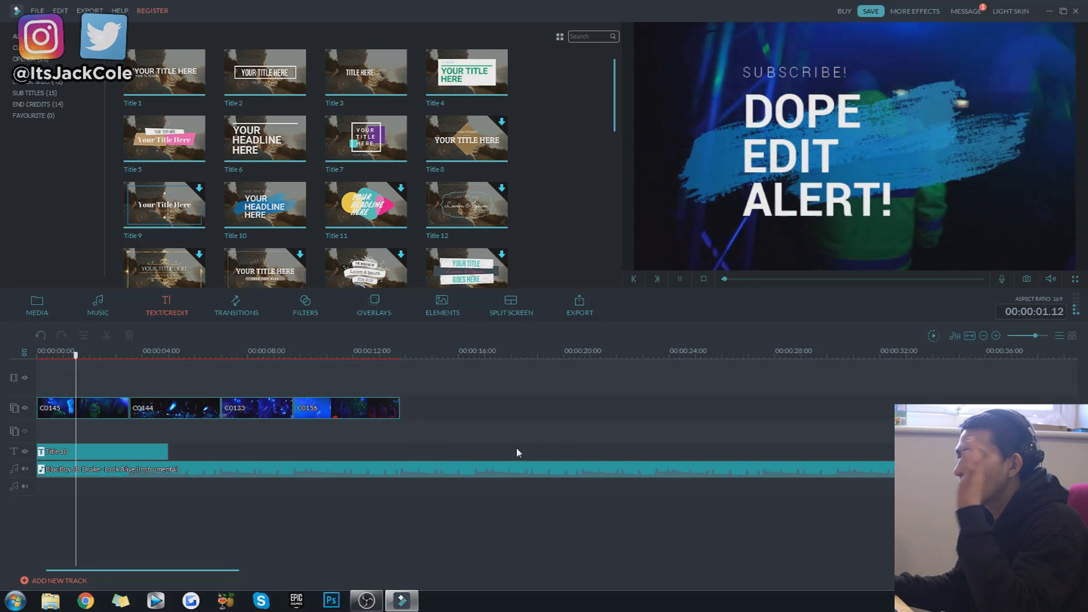
Step: Play the title from the start, split it at 00:00:01.12 and delete the remainder
{"action": "key", "text": "space"}
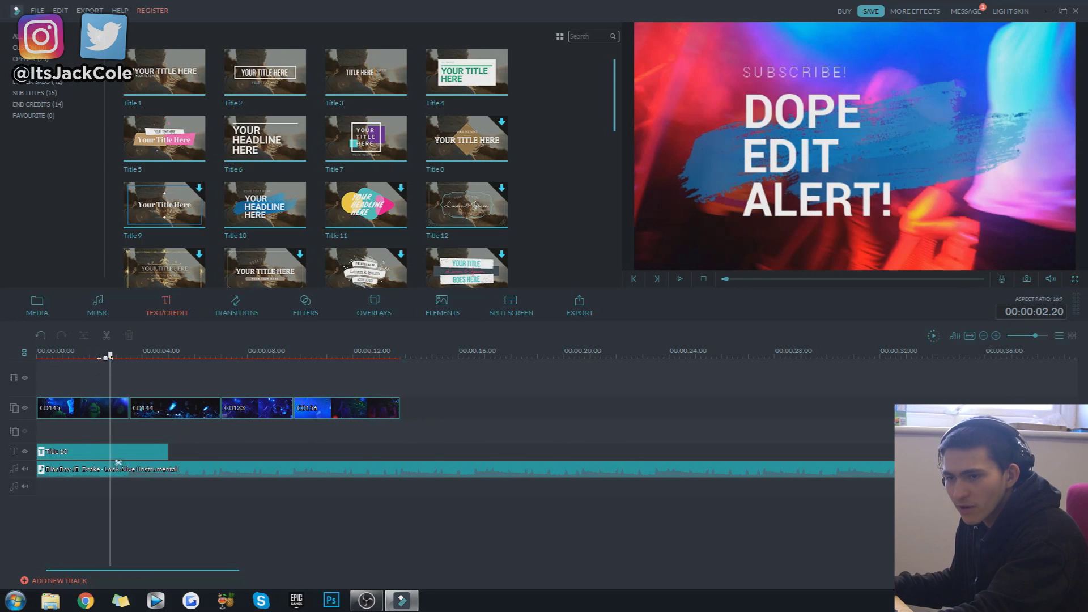
{"action": "left_click_drag", "start_coordinate": [107, 358], "coordinate": [37, 357]}
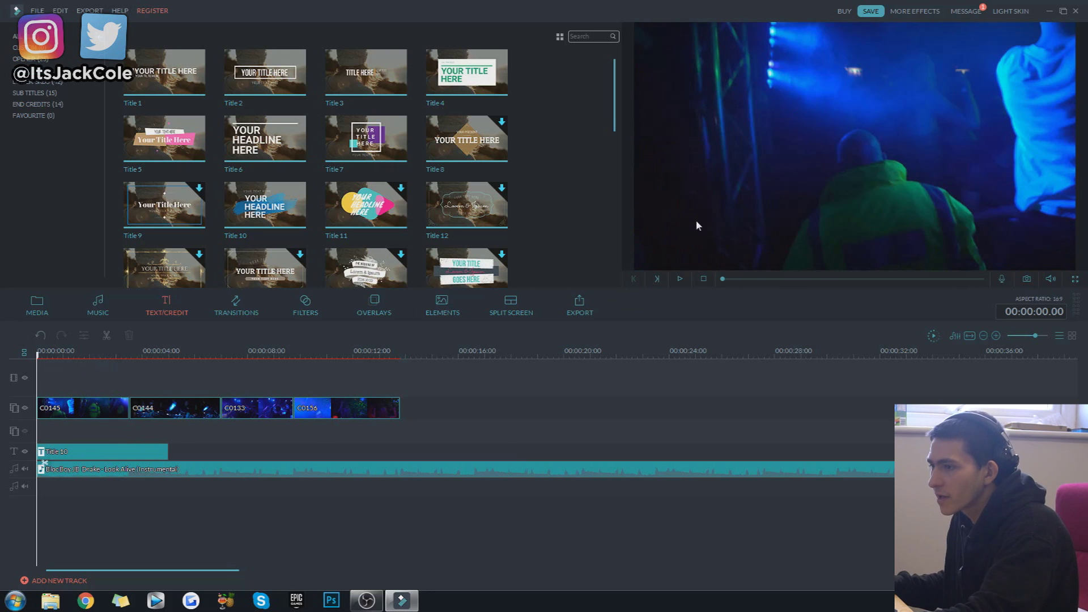
{"action": "key", "text": "space"}
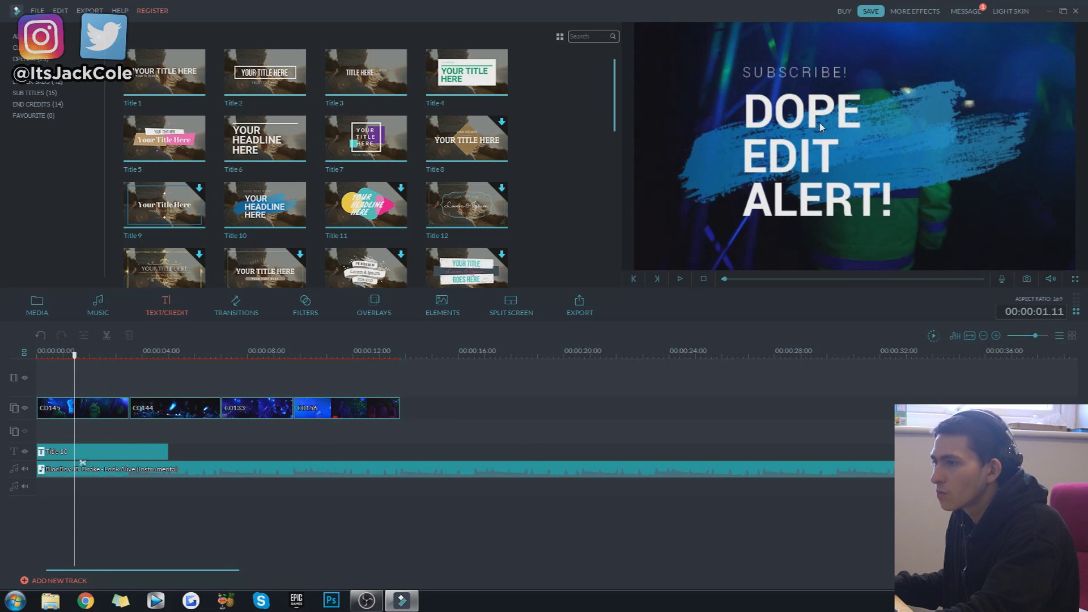
{"action": "left_click", "coordinate": [97, 449]}
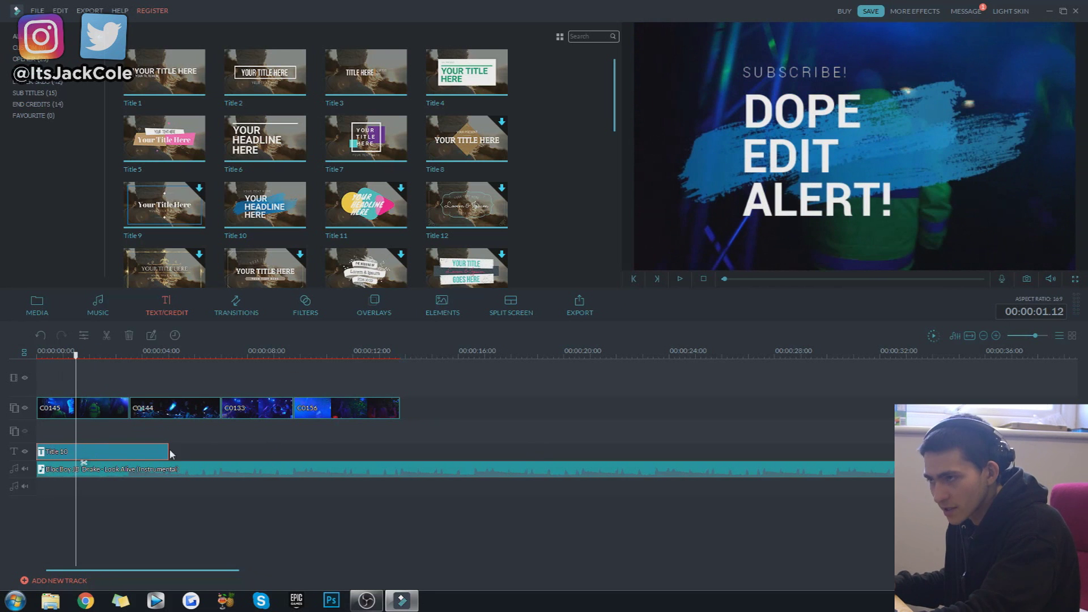
{"action": "left_click", "coordinate": [84, 462]}
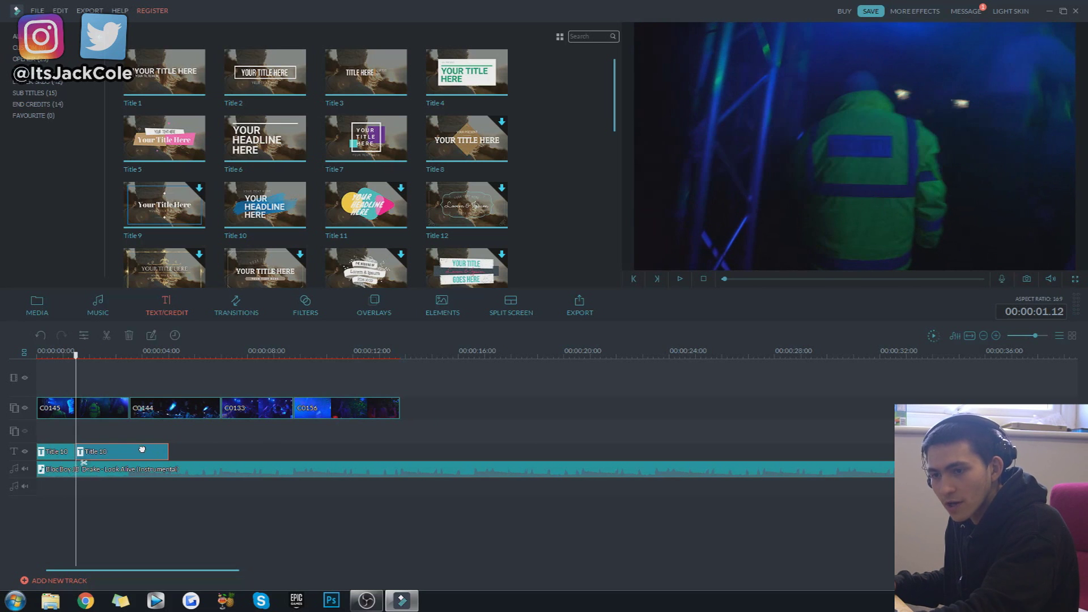
{"action": "key", "text": "Delete"}
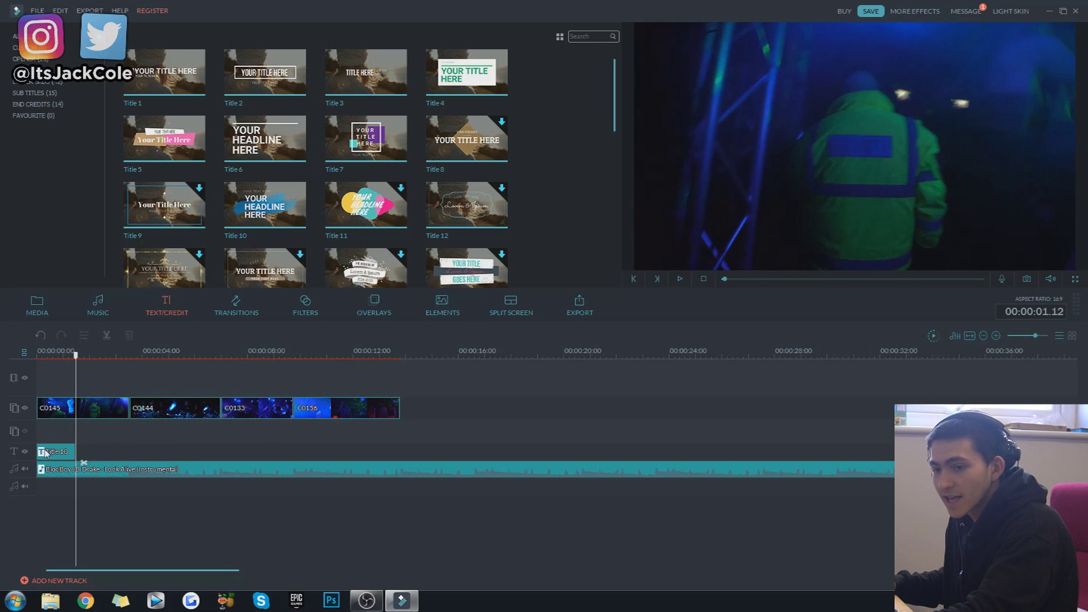
Step: Move the shortened title so it ends at the cut between C0145 and C0144, and play the sequence from the start
{"action": "left_click_drag", "start_coordinate": [46, 451], "coordinate": [98, 456]}
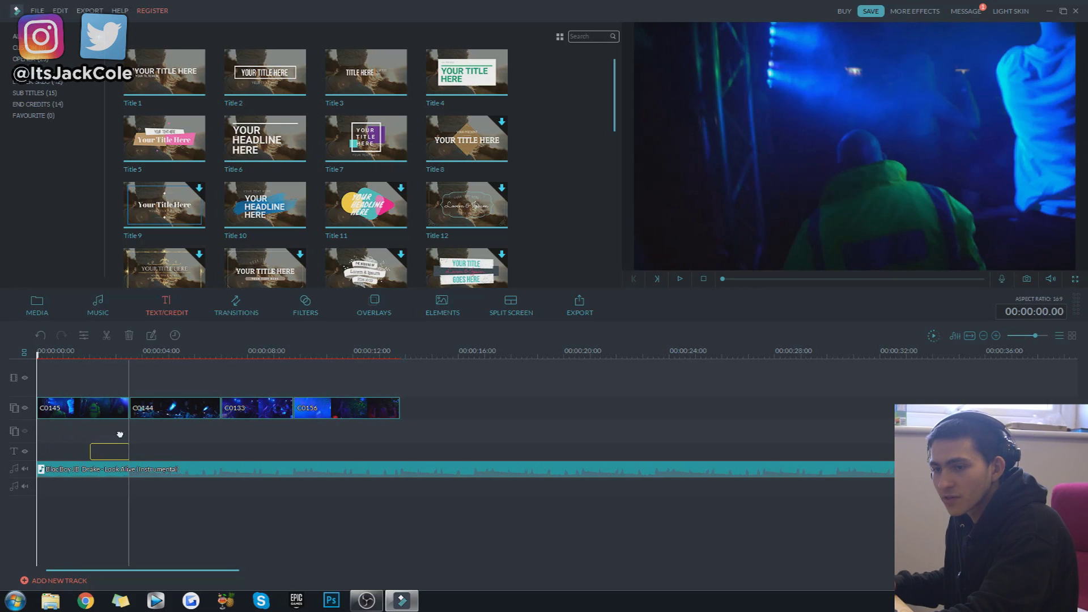
{"action": "left_click_drag", "start_coordinate": [120, 434], "coordinate": [123, 430]}
{"action": "left_click_drag", "start_coordinate": [89, 364], "coordinate": [25, 363]}
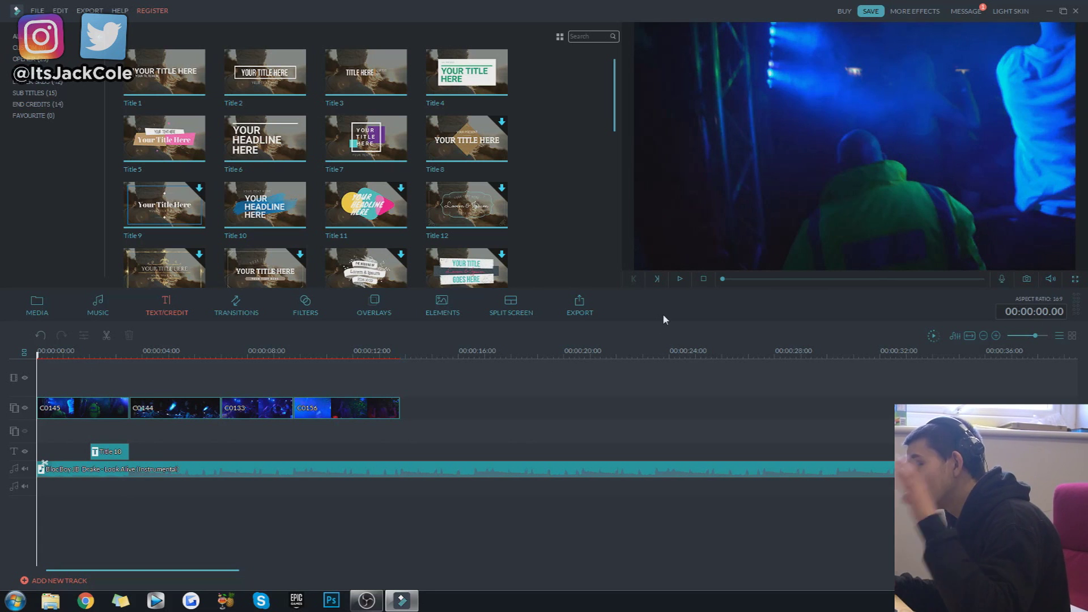
{"action": "key", "text": "space"}
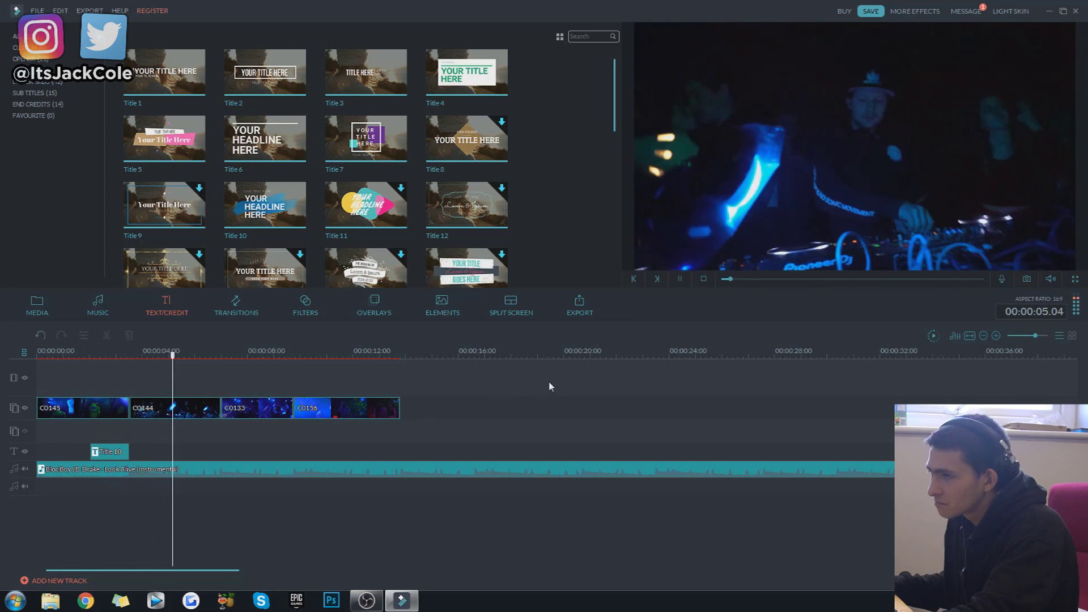
{"action": "key", "text": "space"}
Step: Replay the section around the title twice to check its timing against the cut to C0144
{"action": "left_click_drag", "start_coordinate": [92, 356], "coordinate": [76, 356]}
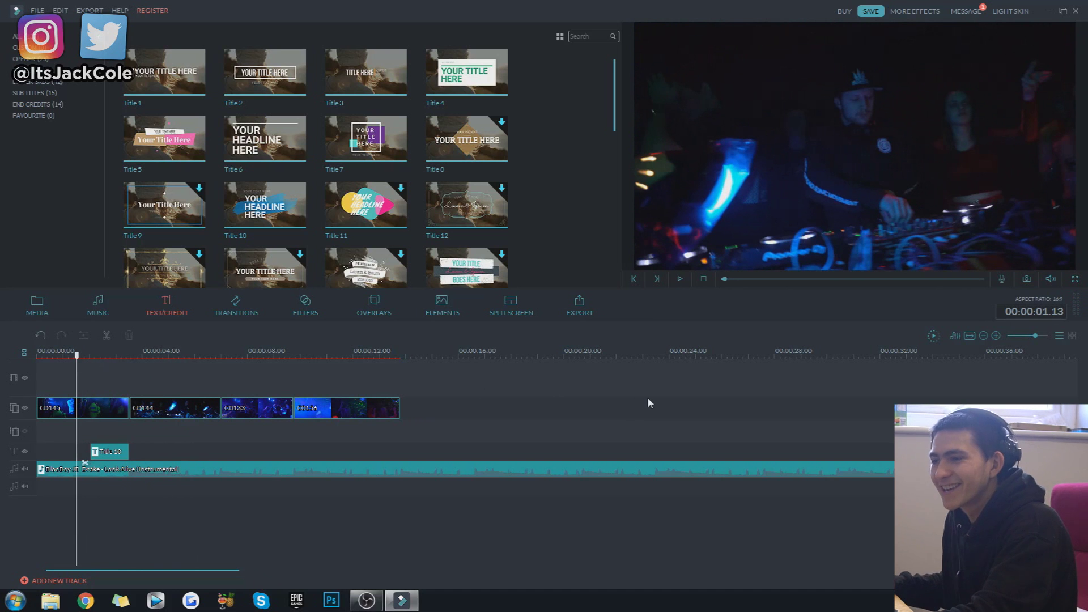
{"action": "left_click", "coordinate": [680, 279]}
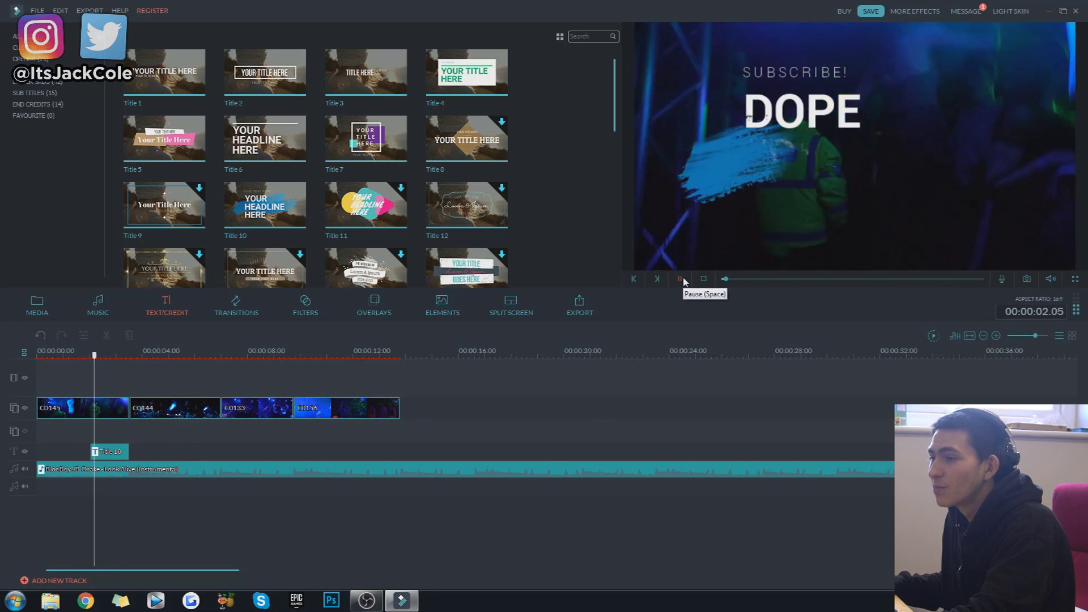
{"action": "left_click", "coordinate": [681, 279]}
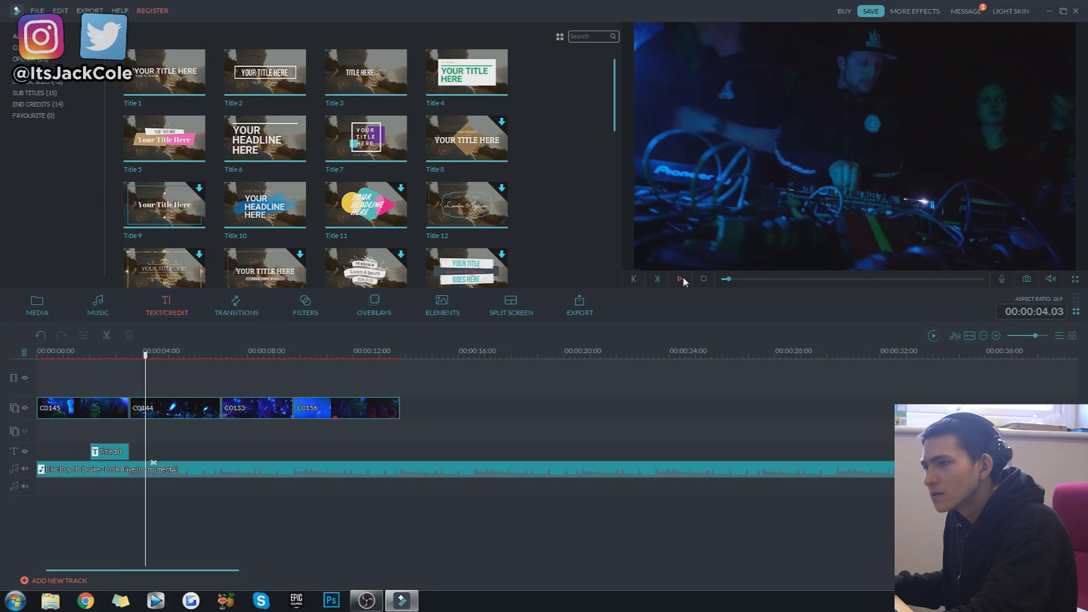
{"action": "left_click", "coordinate": [88, 355]}
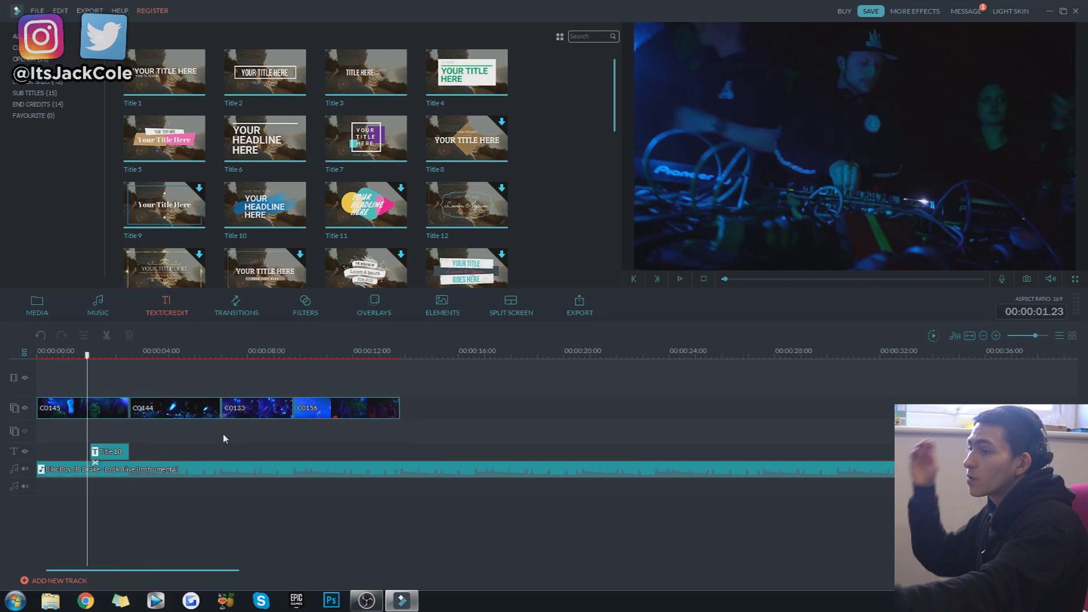
{"action": "key", "text": "space"}
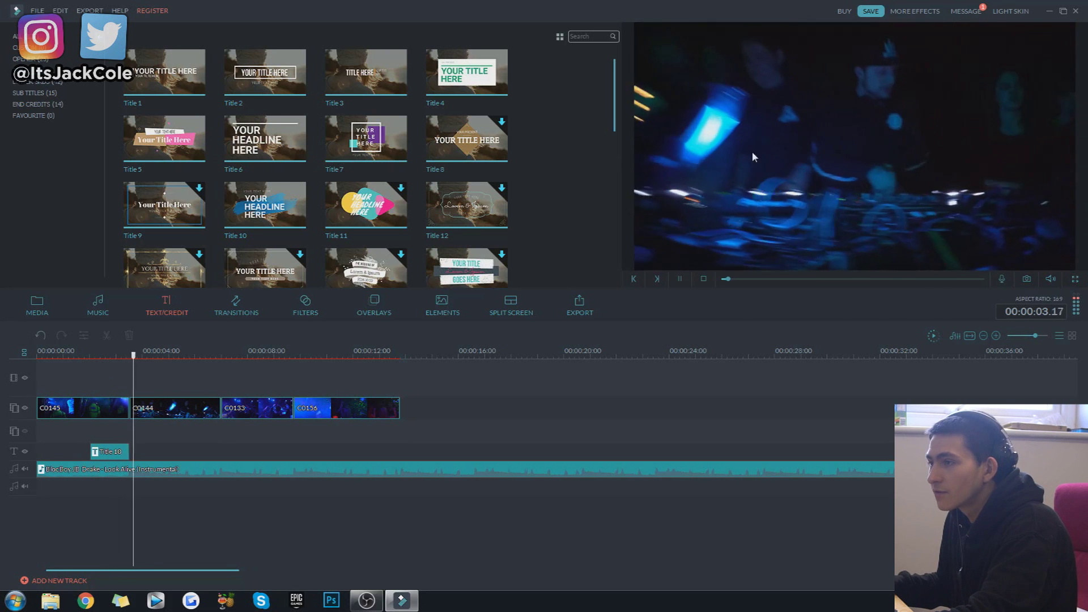
{"action": "mouse_move", "coordinate": [464, 183]}
{"action": "key", "text": "space"}
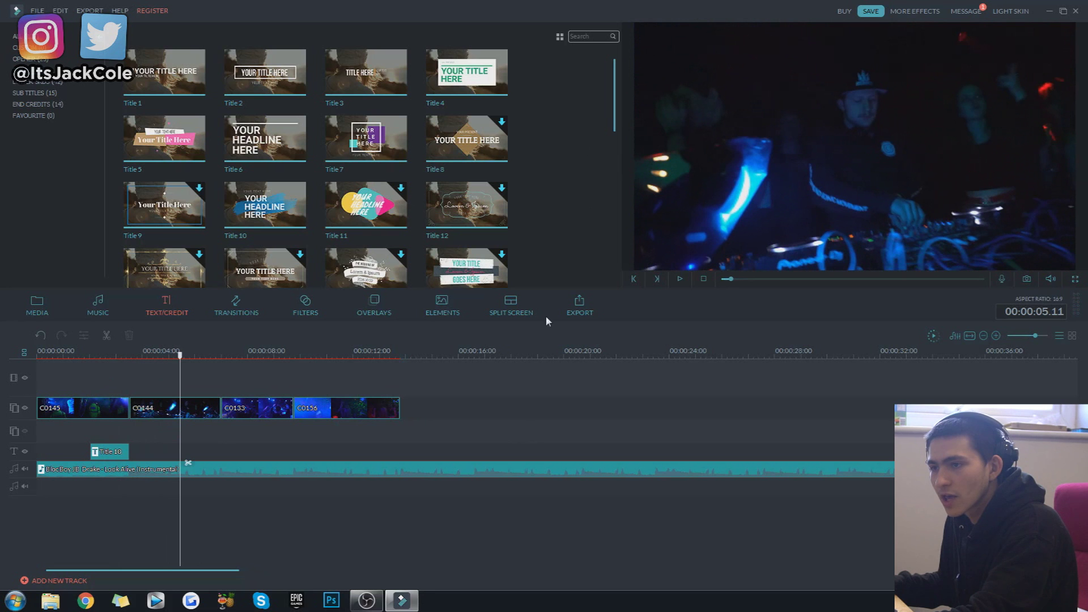
Step: Look through the available title templates down to Title 41
{"action": "left_click_drag", "start_coordinate": [614, 122], "coordinate": [592, 221]}
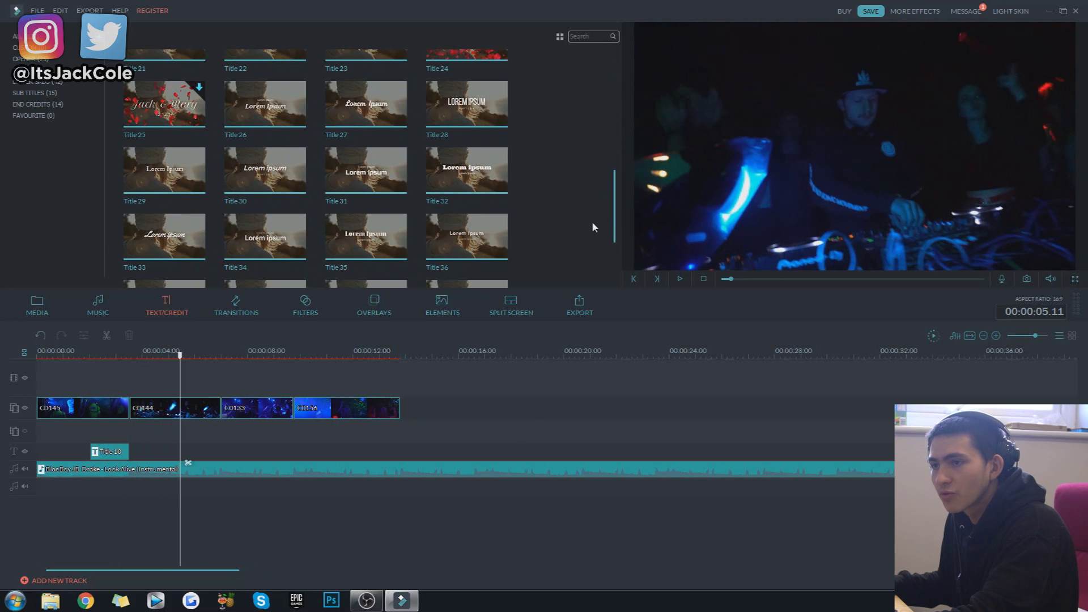
{"action": "mouse_move", "coordinate": [400, 107]}
{"action": "mouse_move", "coordinate": [509, 144]}
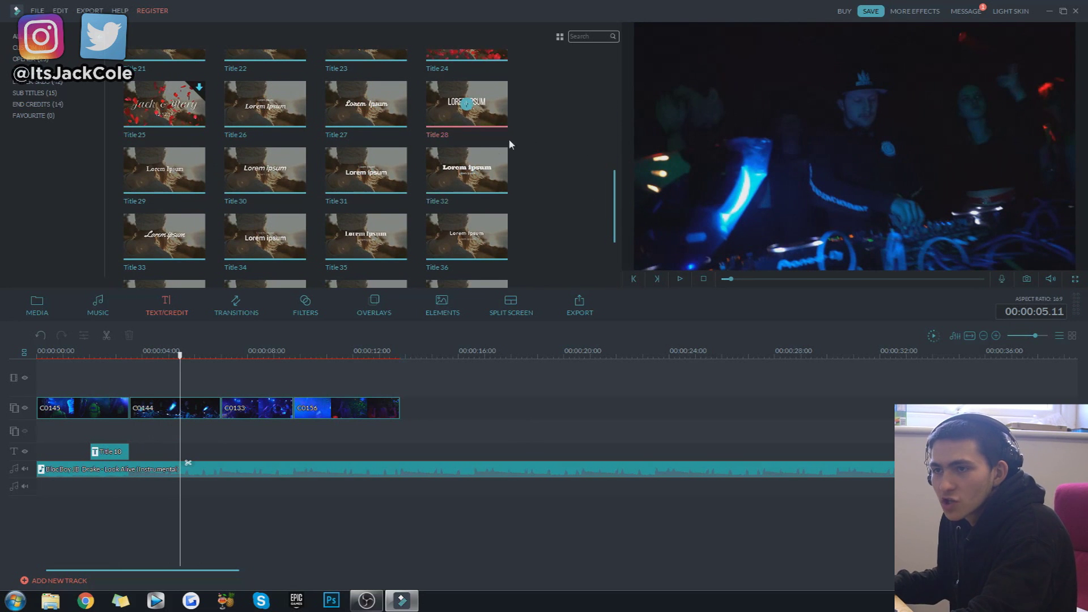
{"action": "scroll", "coordinate": [570, 193], "scroll_direction": "up", "scroll_amount": 5}
{"action": "scroll", "coordinate": [570, 194], "scroll_direction": "down", "scroll_amount": 8}
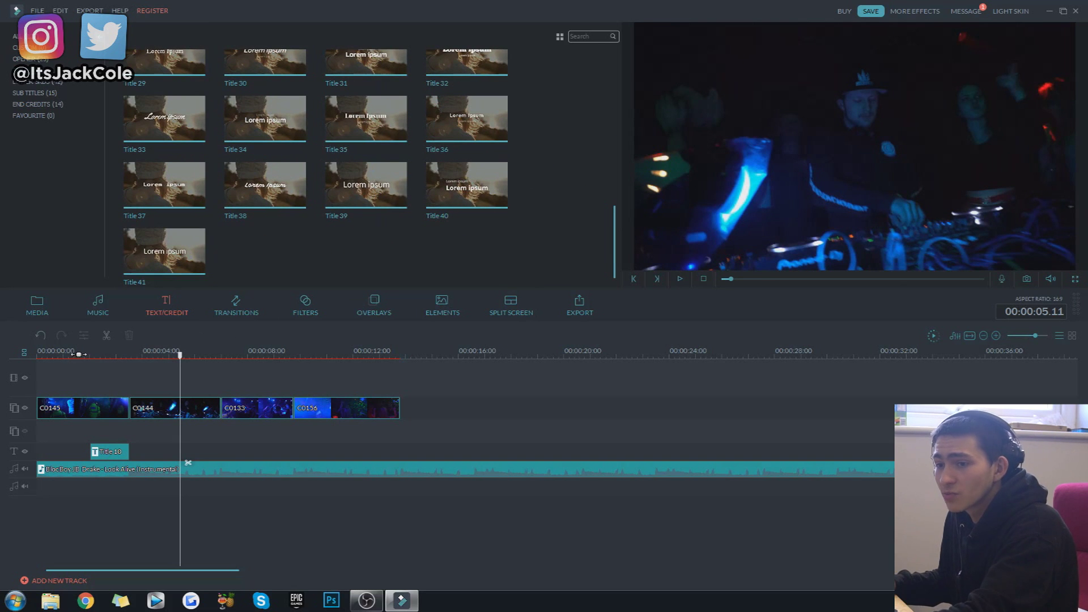
Step: Play the sequence from 00:00:01.20 into clip C0133 to review the title and cuts, and return to the beginning
{"action": "left_click", "coordinate": [84, 353]}
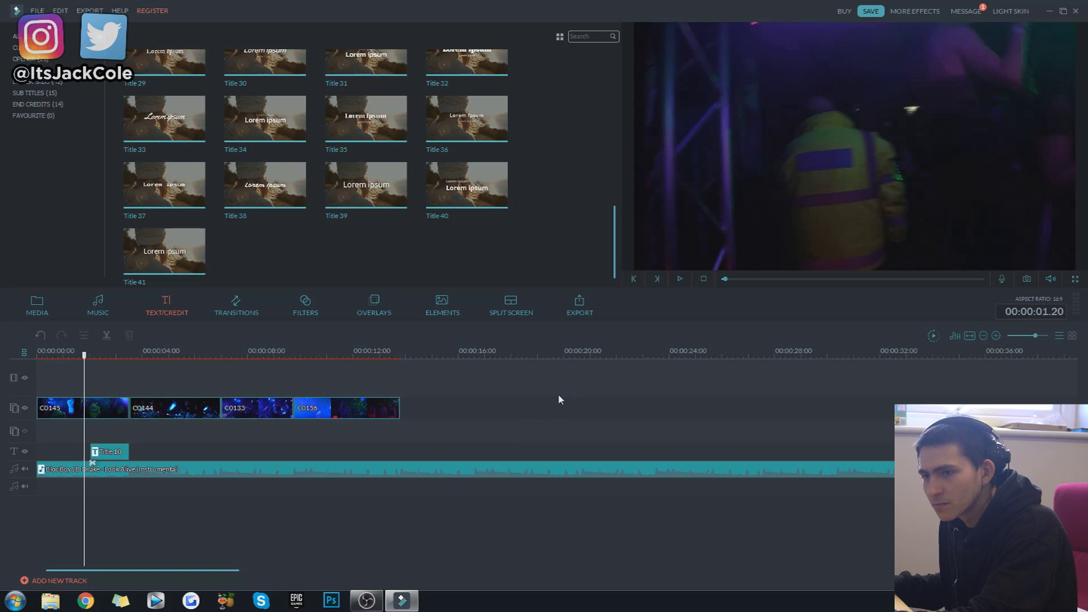
{"action": "key", "text": "space"}
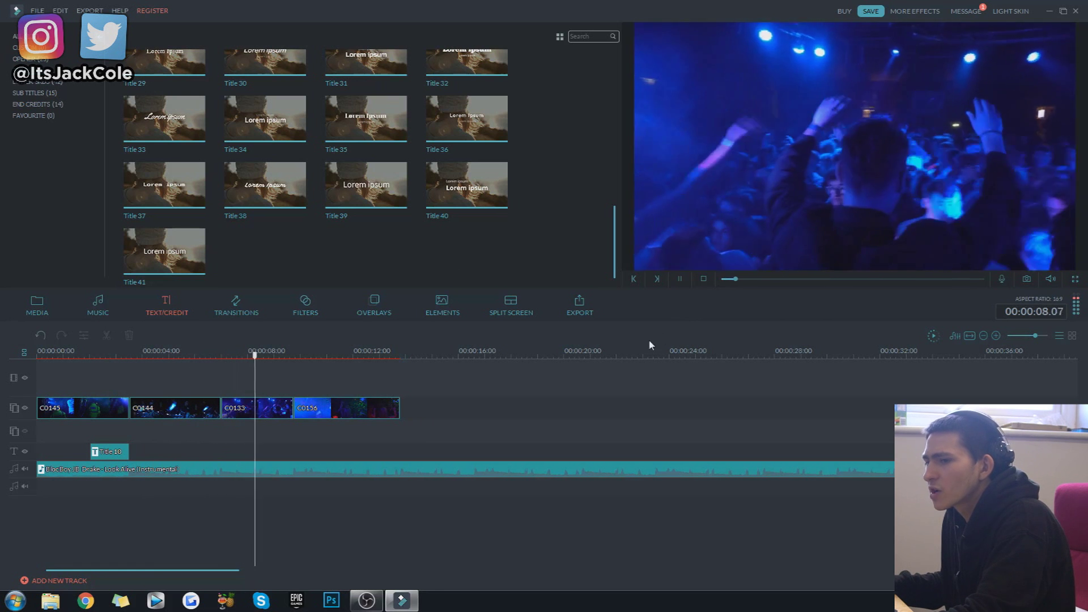
{"action": "key", "text": "space"}
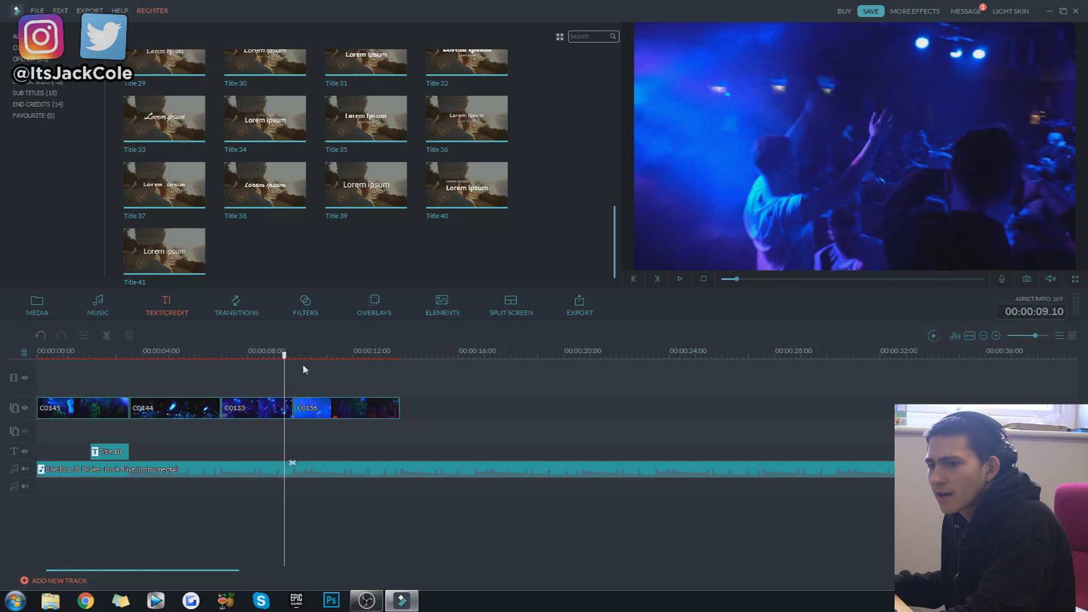
{"action": "left_click_drag", "start_coordinate": [284, 363], "coordinate": [29, 362]}
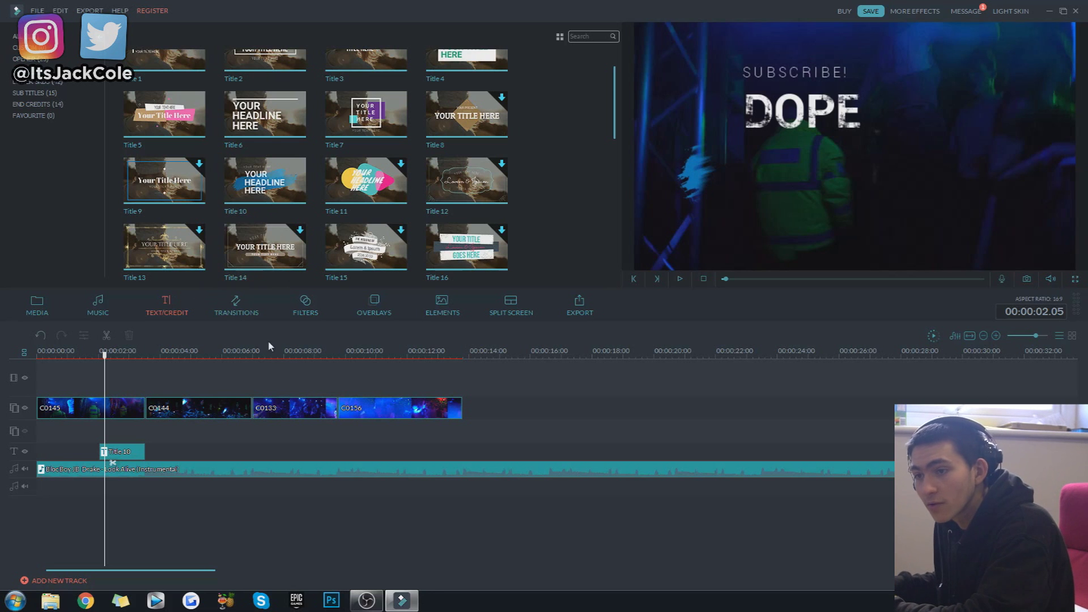
Step: Look through the Warp transitions and the filter categories, including Instagram-like, Material, Lomography and the blur effects
{"action": "left_click", "coordinate": [236, 306]}
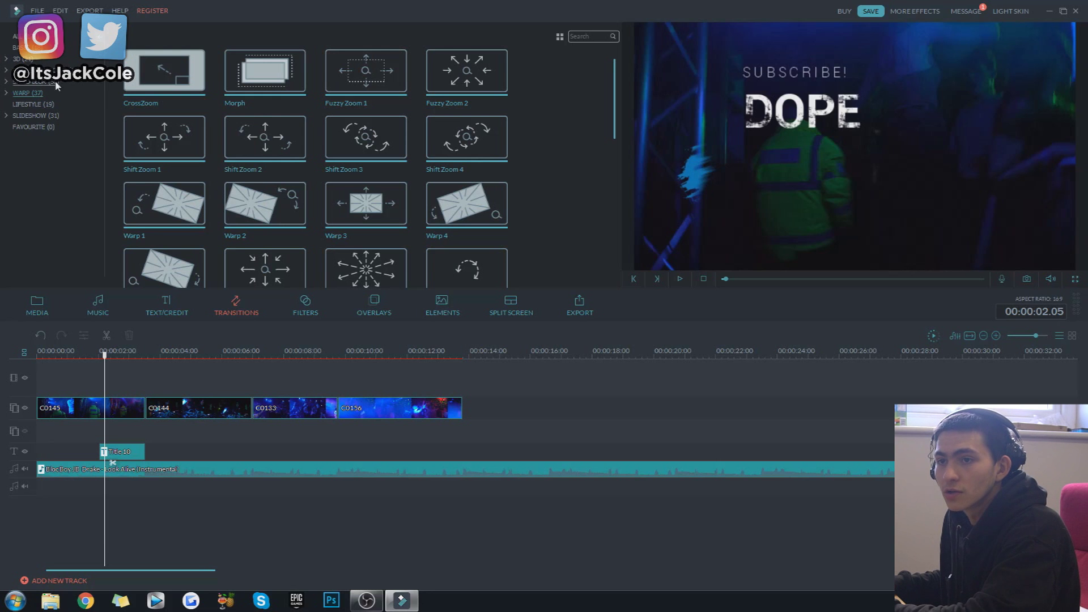
{"action": "left_click", "coordinate": [323, 307]}
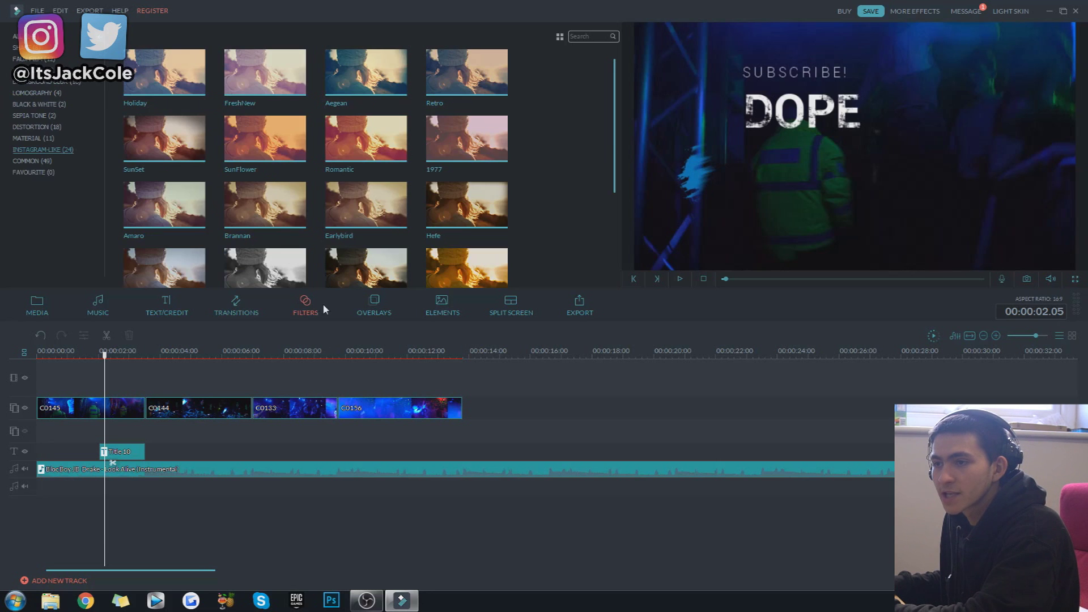
{"action": "scroll", "coordinate": [584, 158], "scroll_direction": "down", "scroll_amount": 1}
{"action": "left_click", "coordinate": [32, 136]}
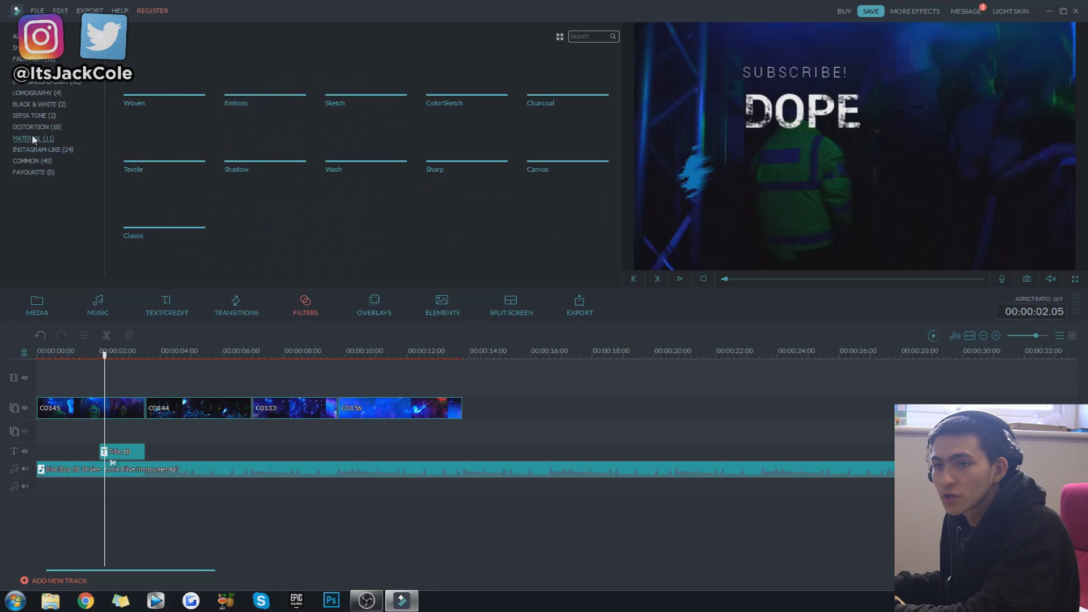
{"action": "left_click", "coordinate": [50, 93]}
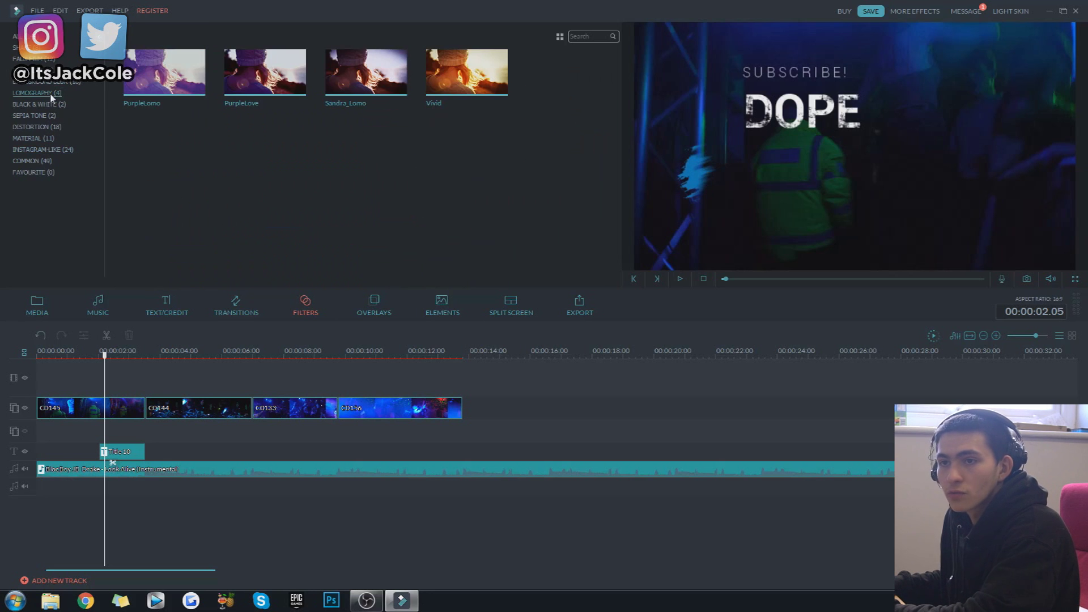
{"action": "left_click", "coordinate": [57, 83]}
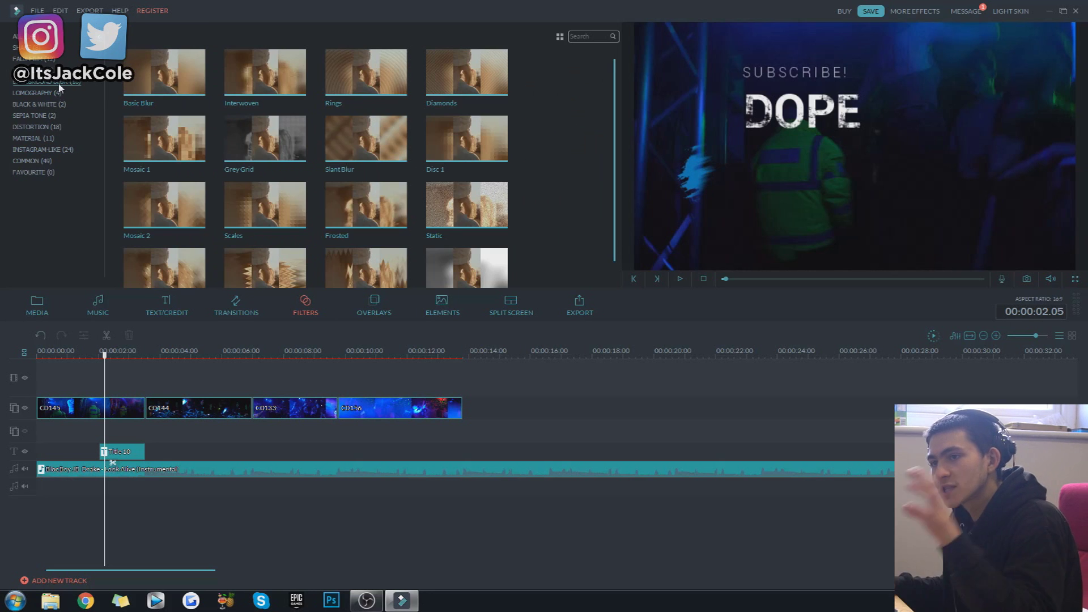
{"action": "left_click", "coordinate": [42, 60]}
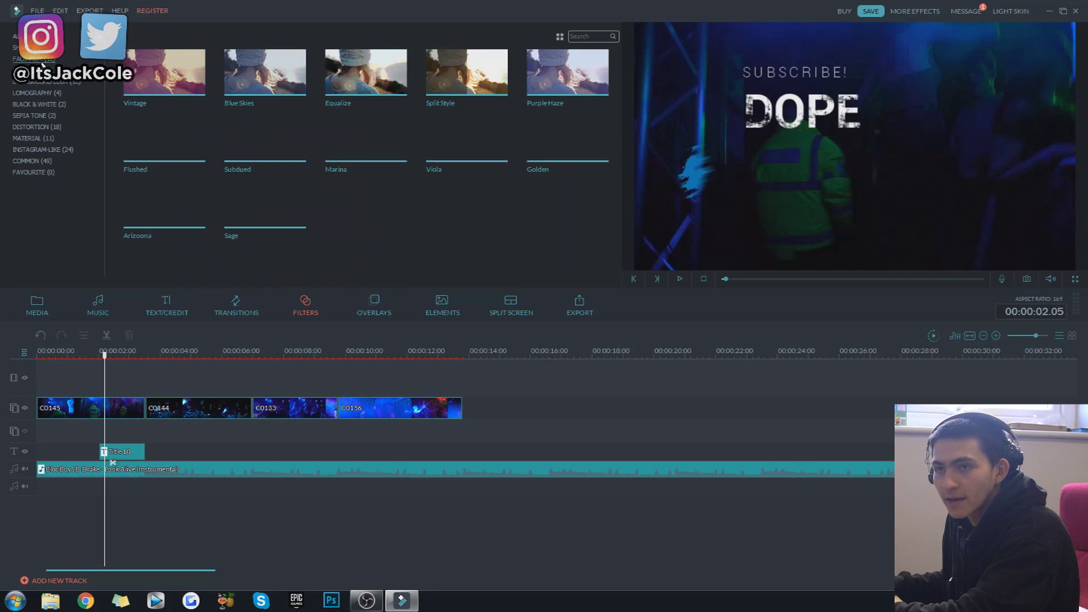
Step: Look through the overlay categories, including Old Film, the bokeh blurs and lens flares, ending on TV Static
{"action": "left_click", "coordinate": [392, 301]}
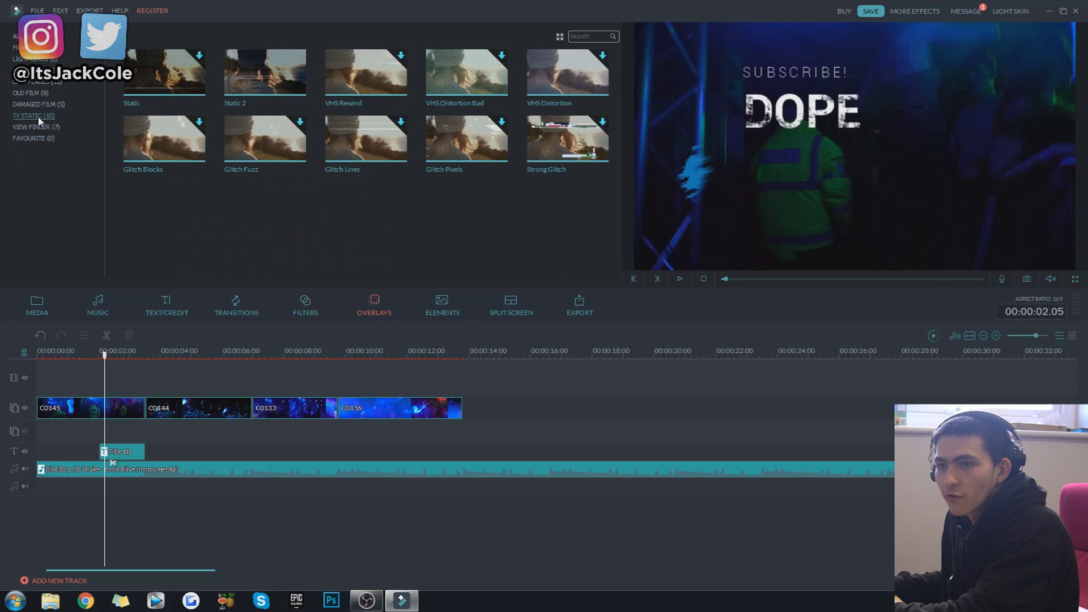
{"action": "left_click", "coordinate": [32, 93]}
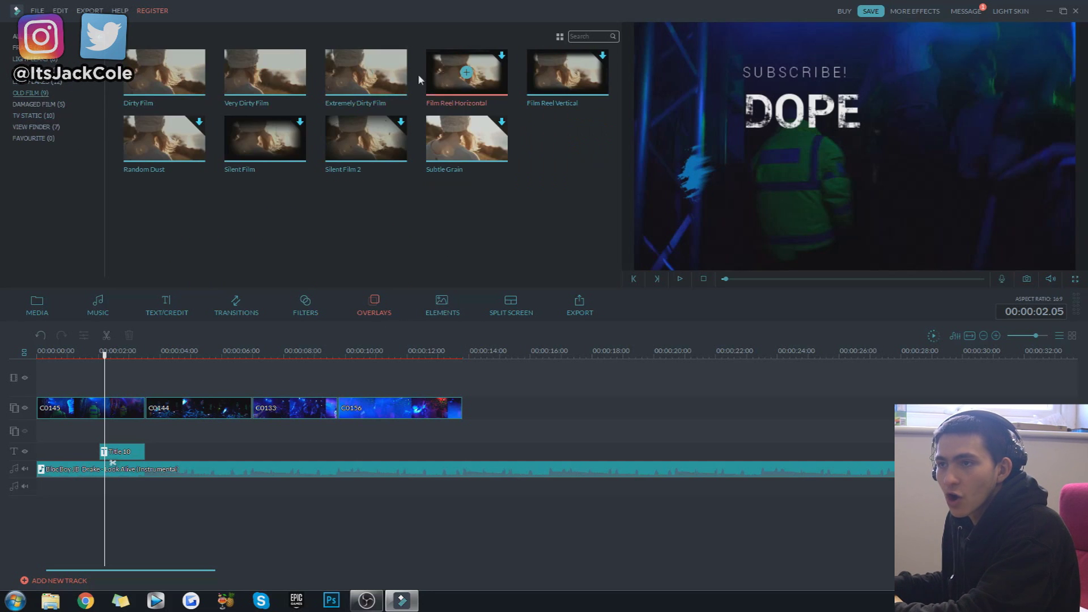
{"action": "left_click", "coordinate": [34, 69]}
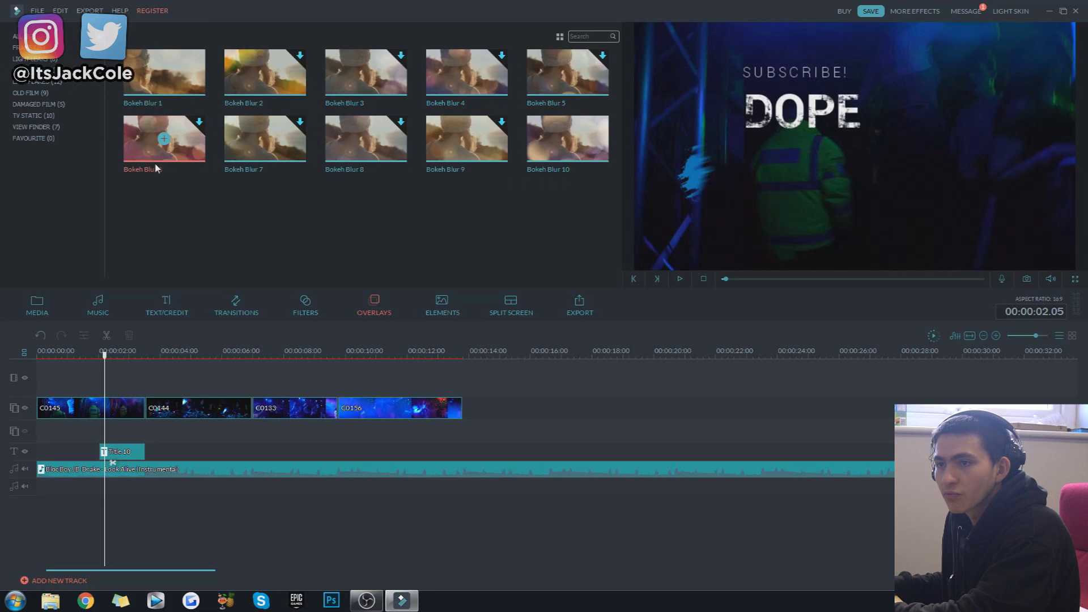
{"action": "left_click", "coordinate": [40, 83]}
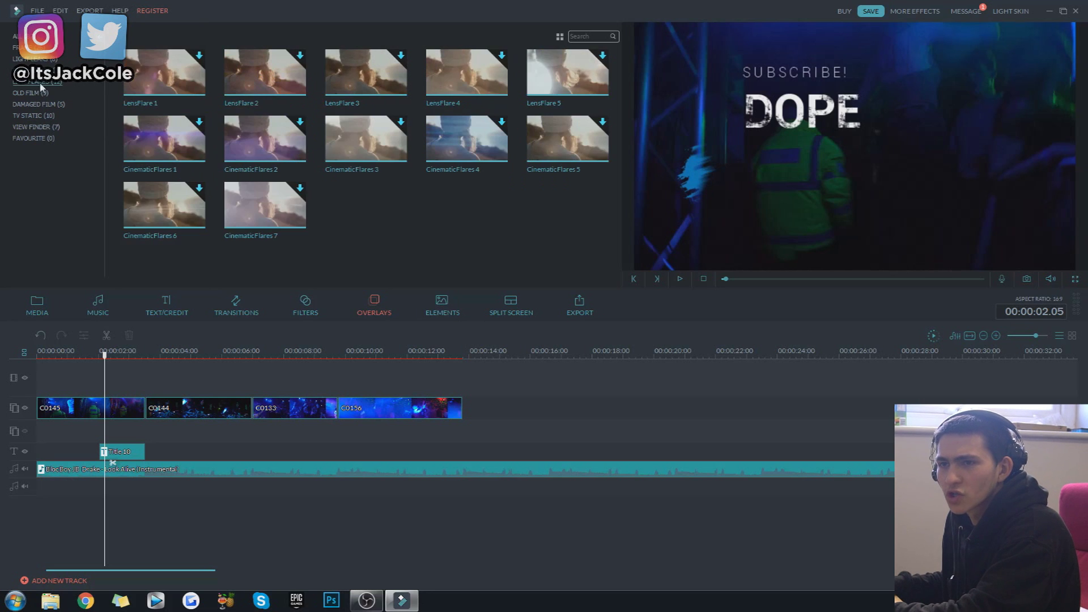
{"action": "left_click", "coordinate": [51, 116]}
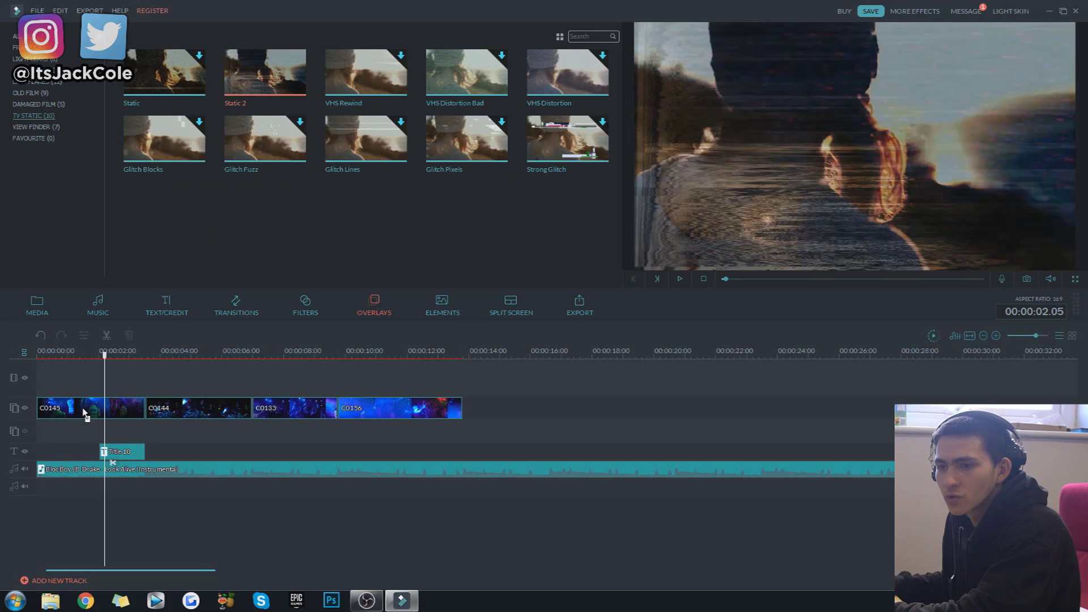
Step: Place the Static 2 overlay above the video so it starts at the beginning of C0144, at 00:00:03.13, and select it
{"action": "left_click_drag", "start_coordinate": [115, 365], "coordinate": [118, 399]}
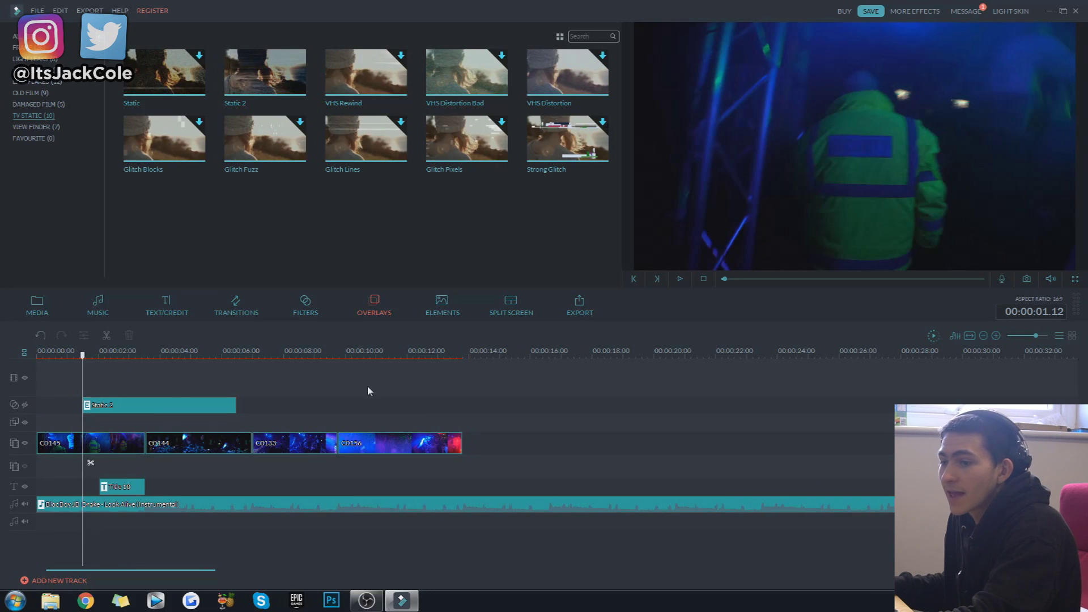
{"action": "key", "text": "Delete"}
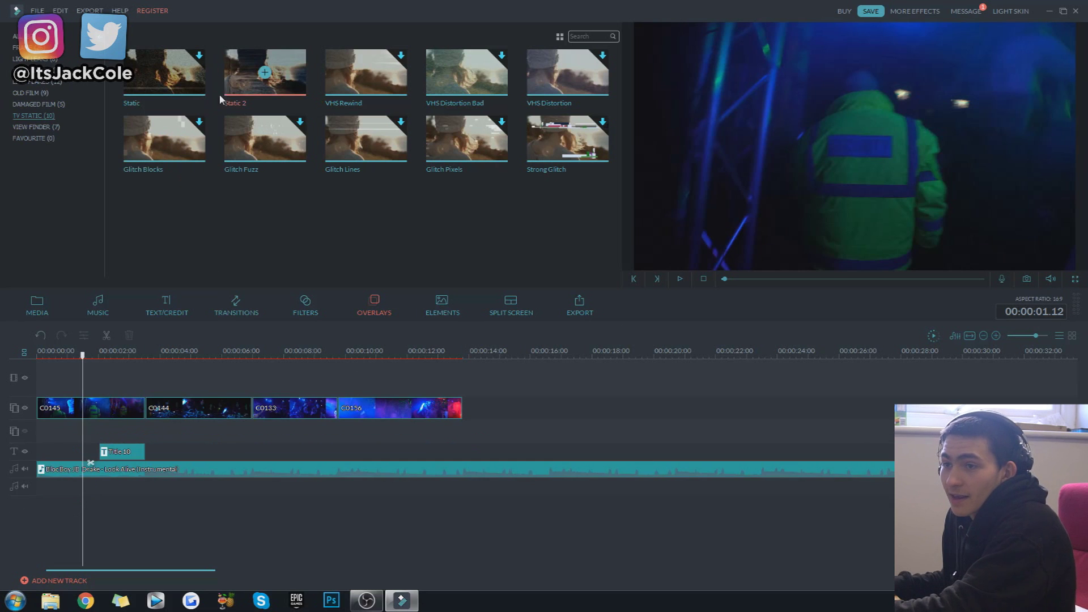
{"action": "left_click_drag", "start_coordinate": [265, 71], "coordinate": [152, 449]}
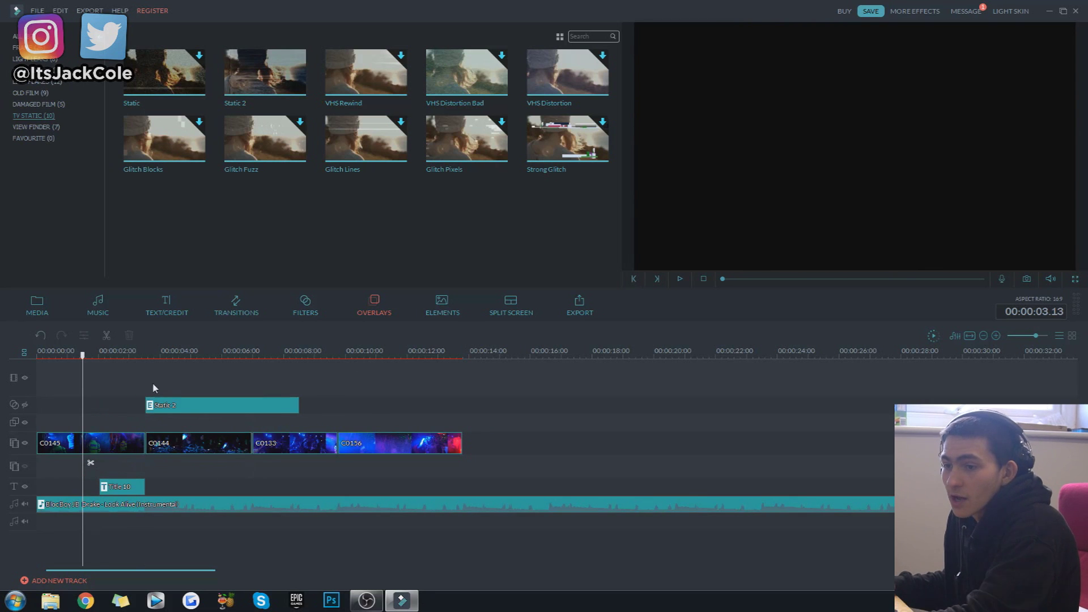
{"action": "left_click", "coordinate": [147, 352]}
{"action": "left_click", "coordinate": [211, 409]}
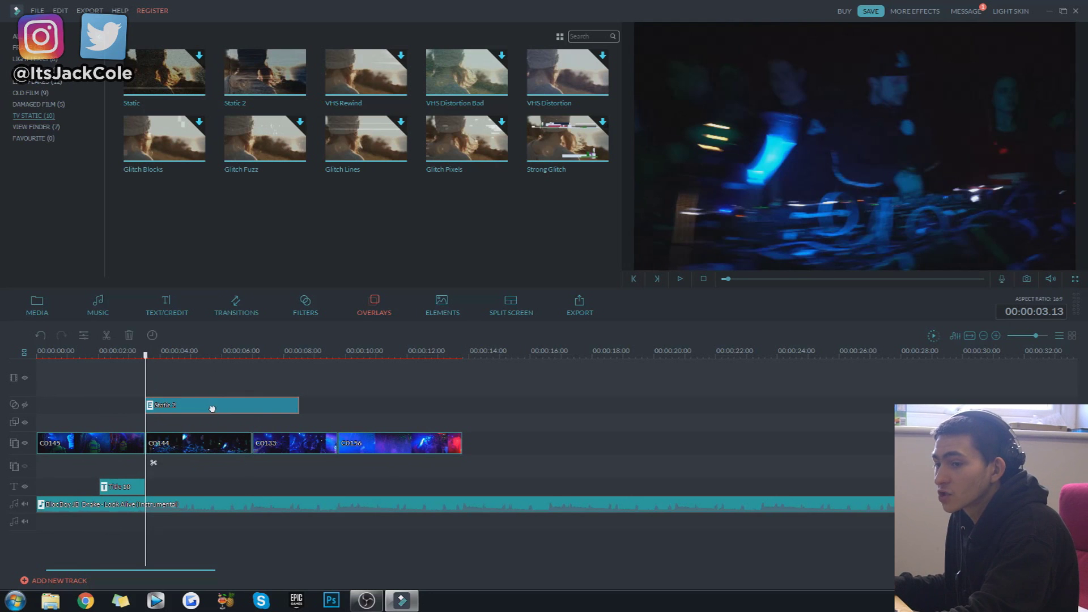